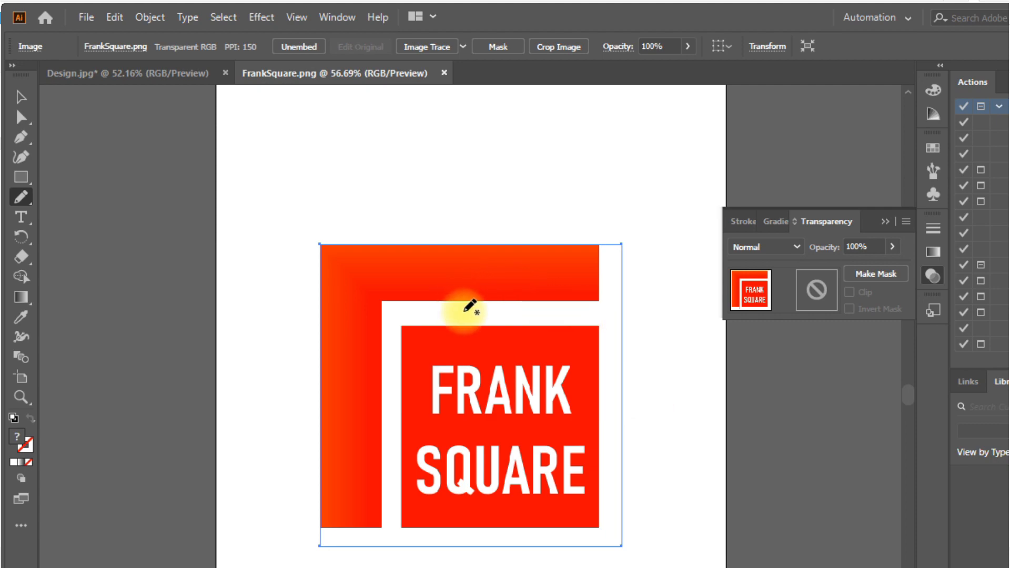
Convert the FrankSquare.png logo image into a black-and-white vector tracing with Image Trace's default preset
click(14, 102)
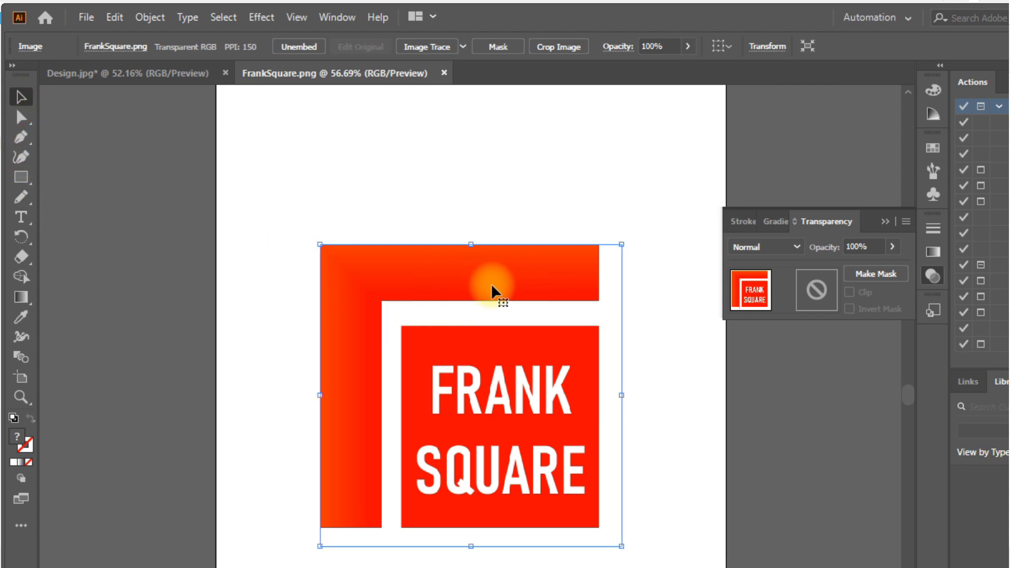
right_click(479, 272)
mouse_move(553, 431)
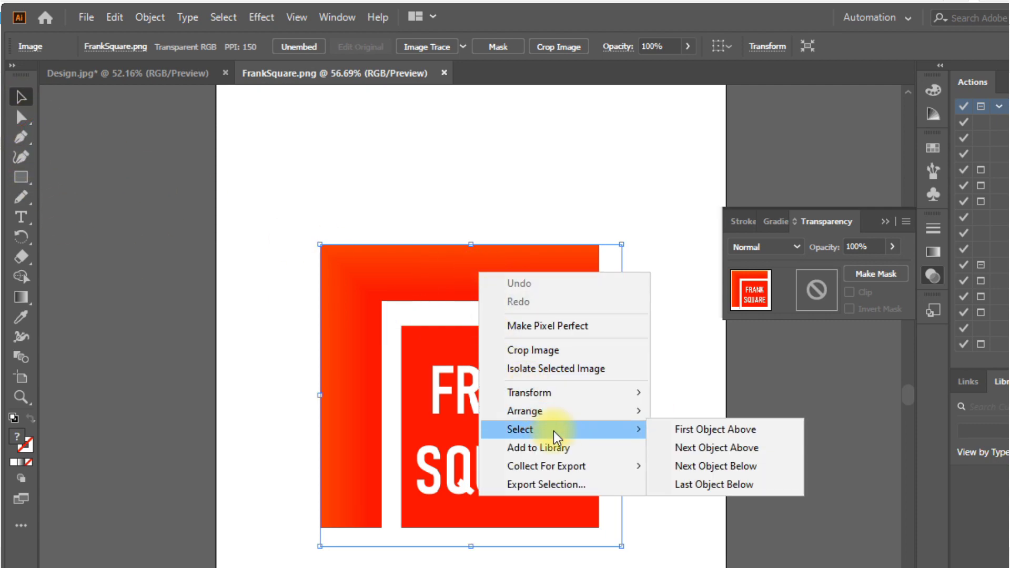
click(689, 423)
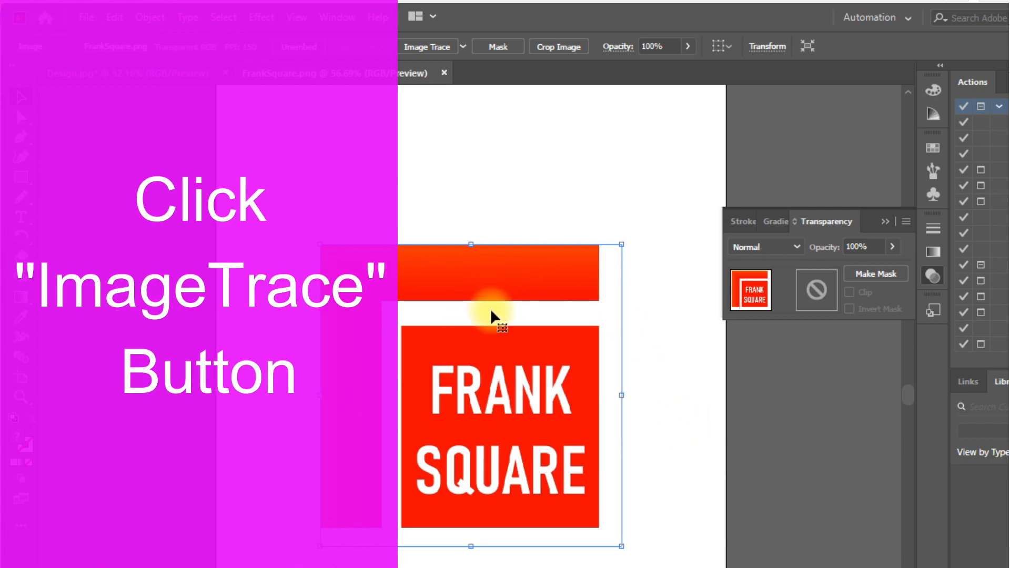
click(426, 47)
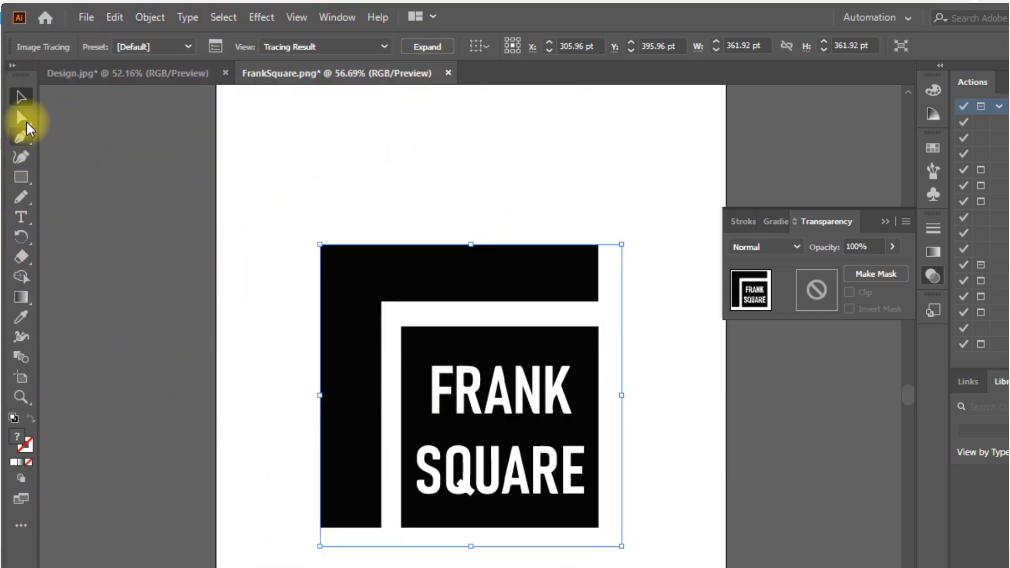
Export the traced logo to the Drawing folder as the AutoCAD drawing FrankSquare.dwg, accepting the preset DXF/DWG export options
click(86, 17)
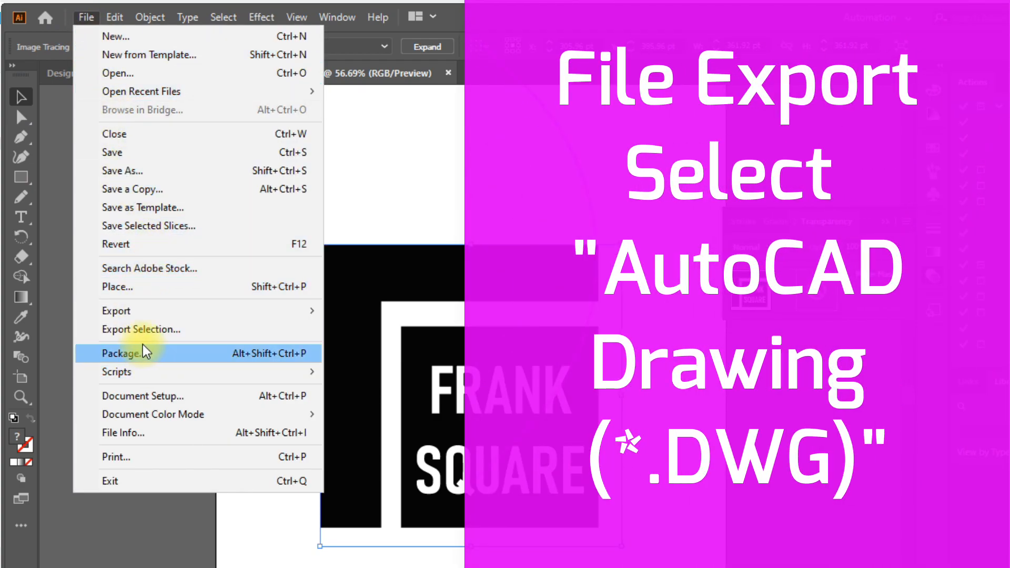
mouse_move(140, 313)
click(408, 332)
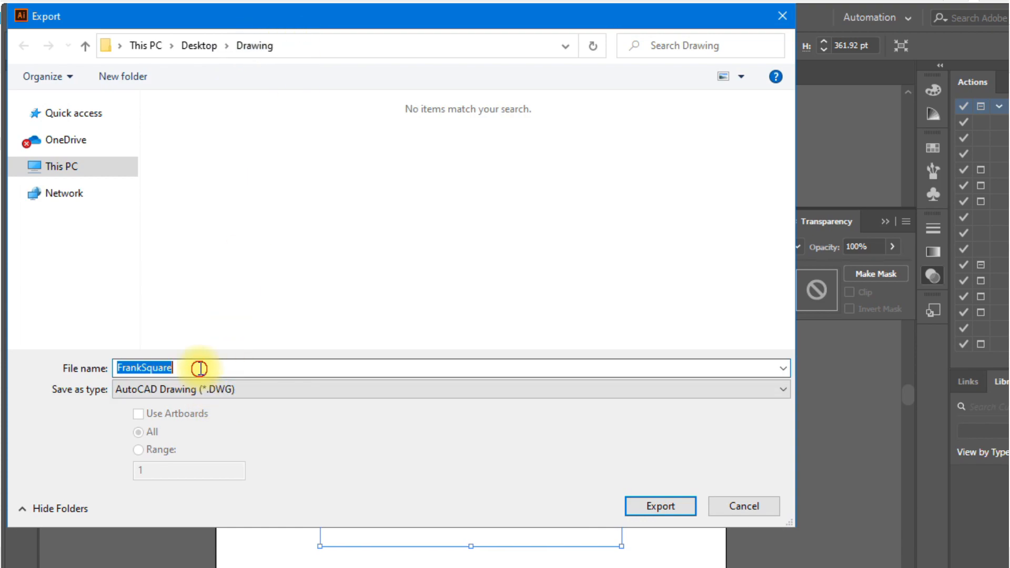
click(659, 510)
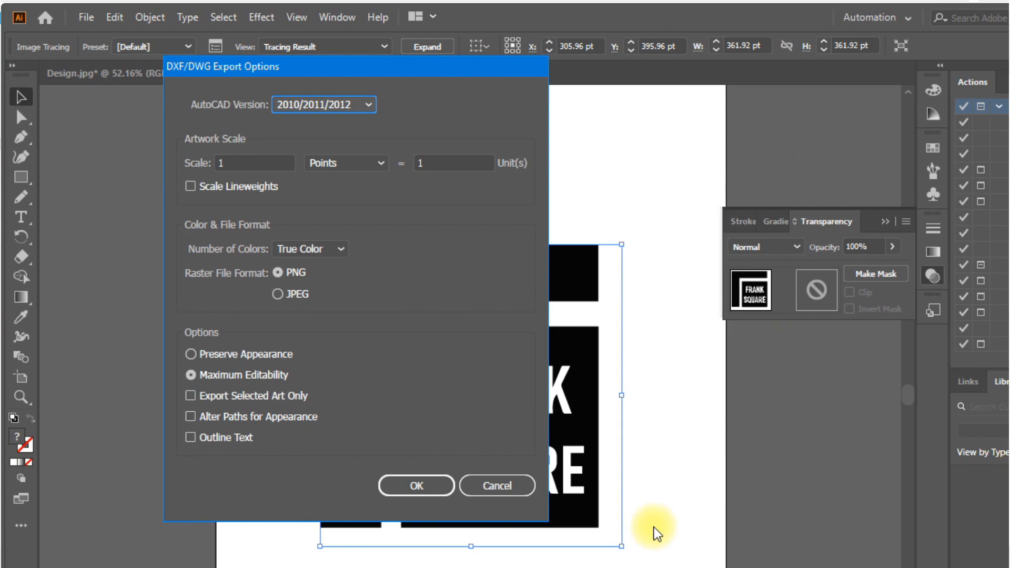
click(414, 484)
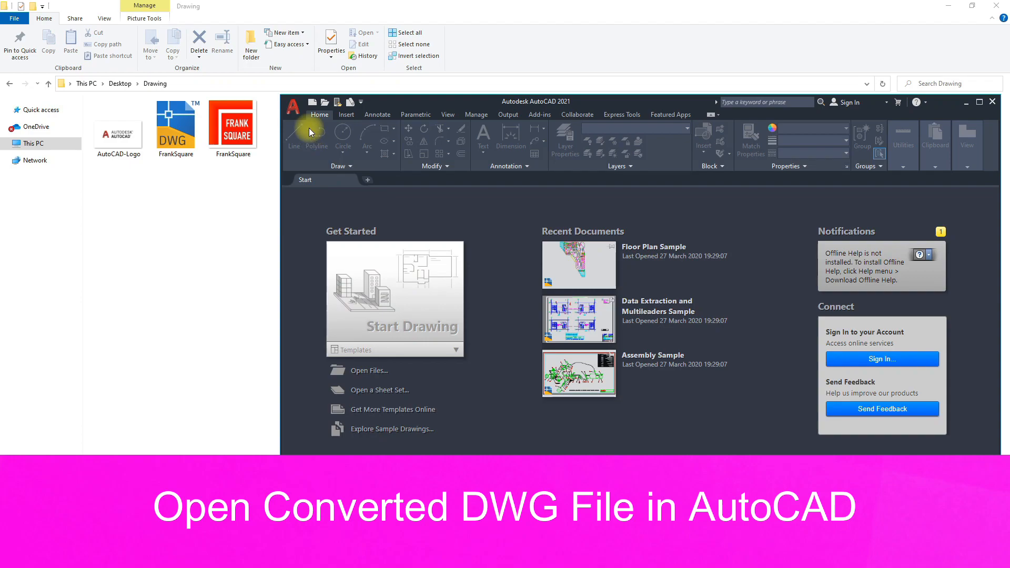
Open the FrankSquare DWG file from the Drawing folder in AutoCAD, accepting its foreign origin, and select the whole logo
drag(178, 138, 528, 321)
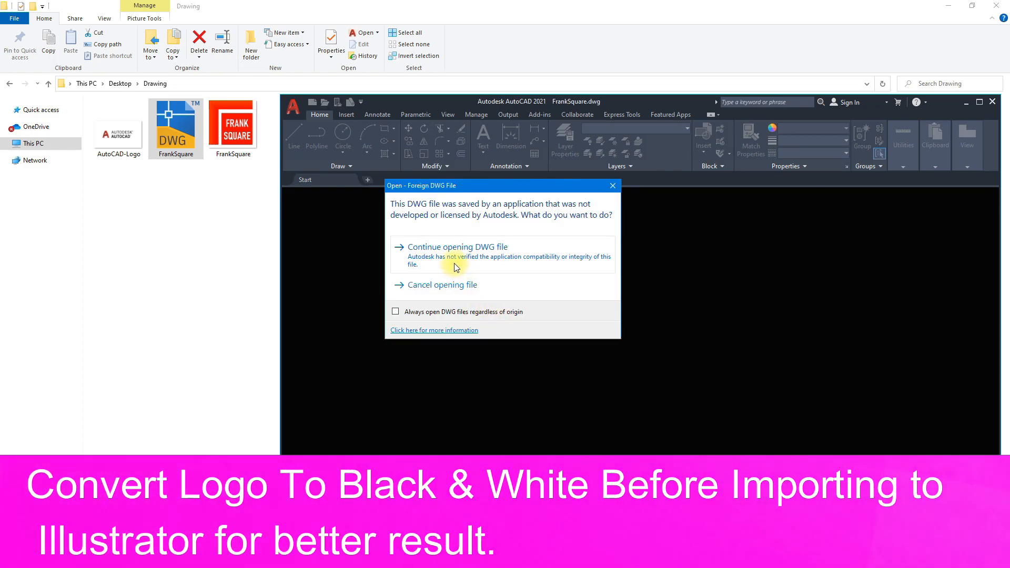
click(453, 263)
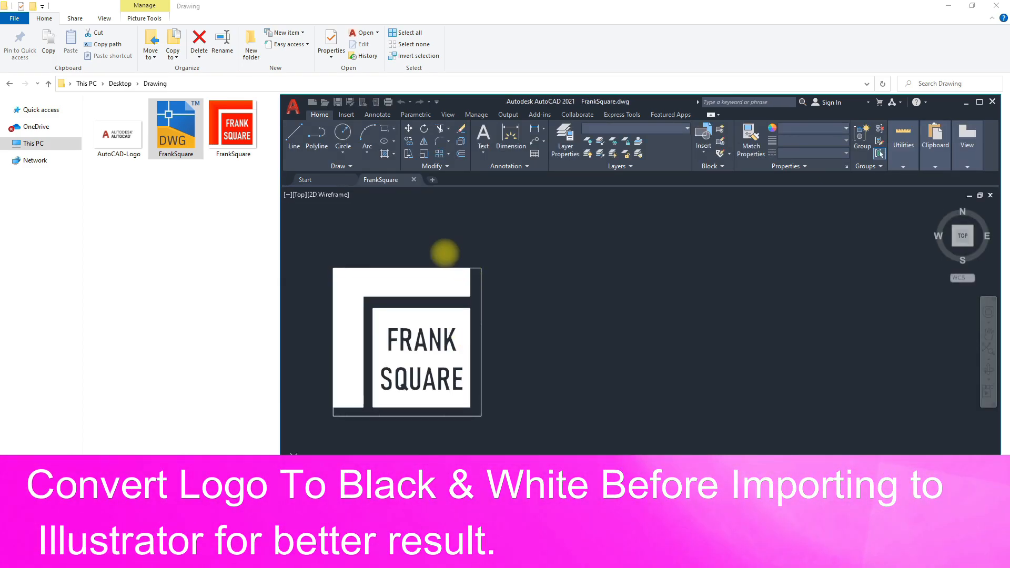
click(307, 245)
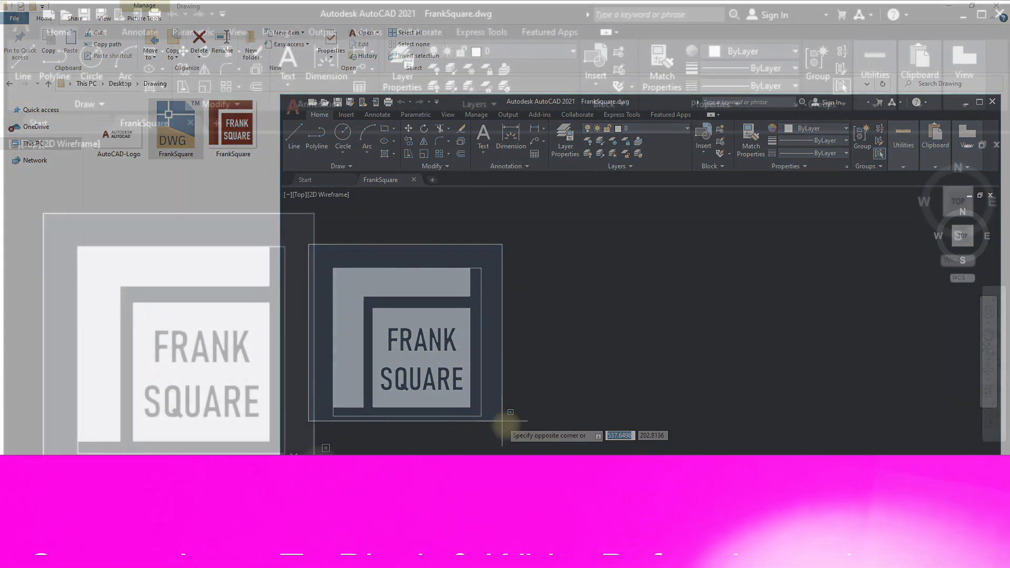
click(502, 421)
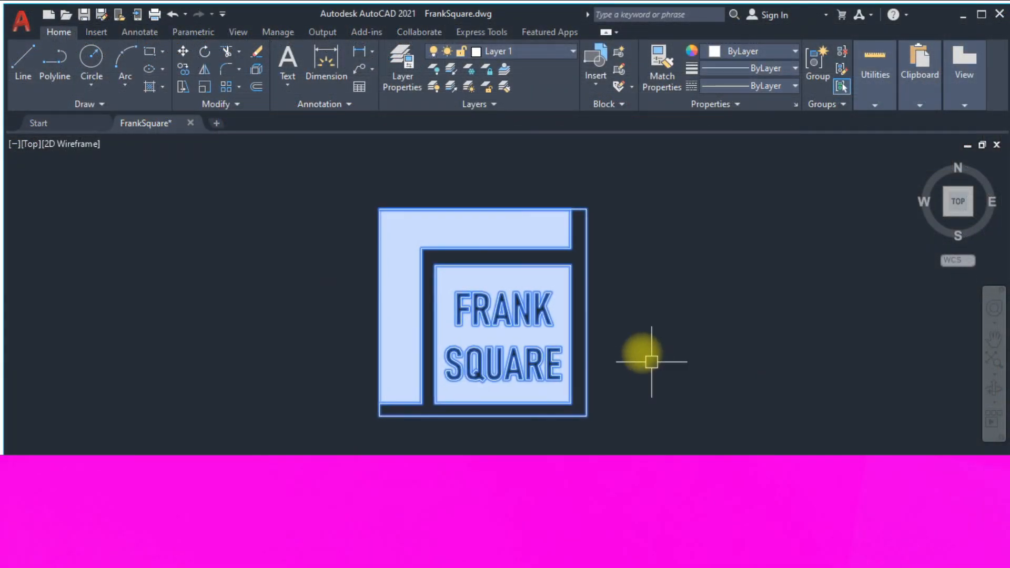
Explode the whole imported FRANK SQUARE logo, including its outer frame
text(x)
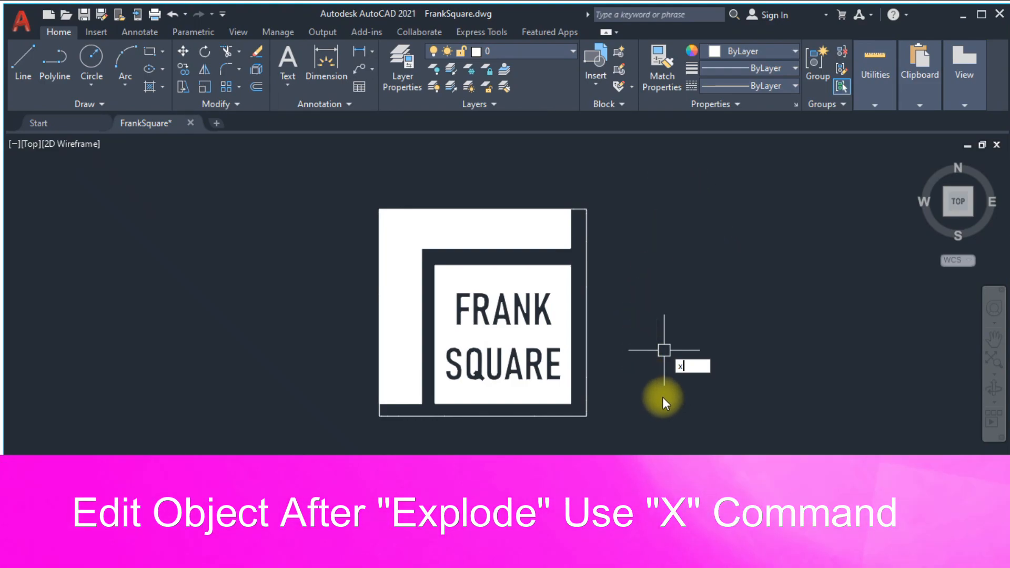
key(Return)
click(618, 447)
click(377, 183)
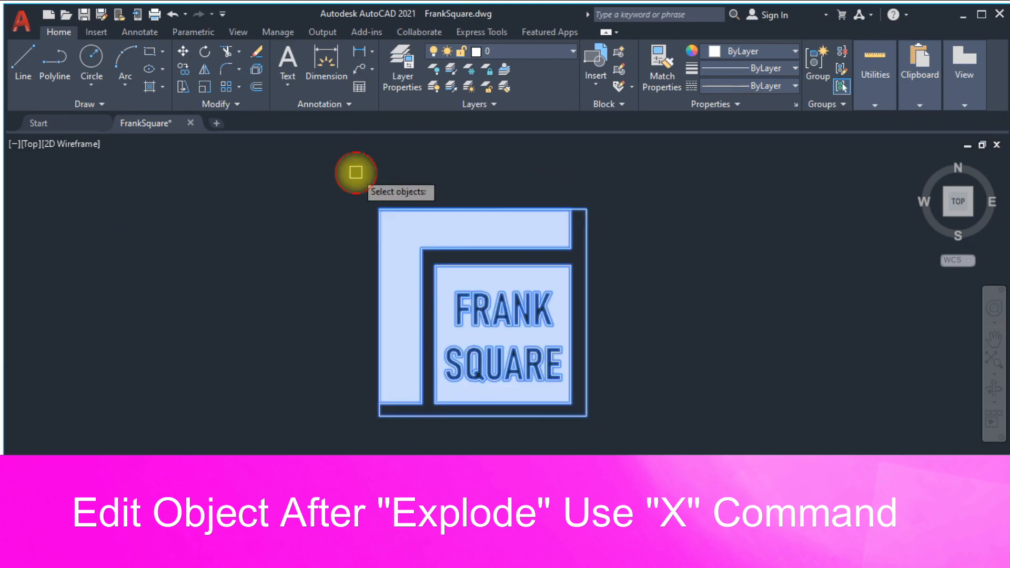
right_click(340, 221)
Run Explode a second time on all of the logo's objects
text(x)
key(Return)
click(345, 157)
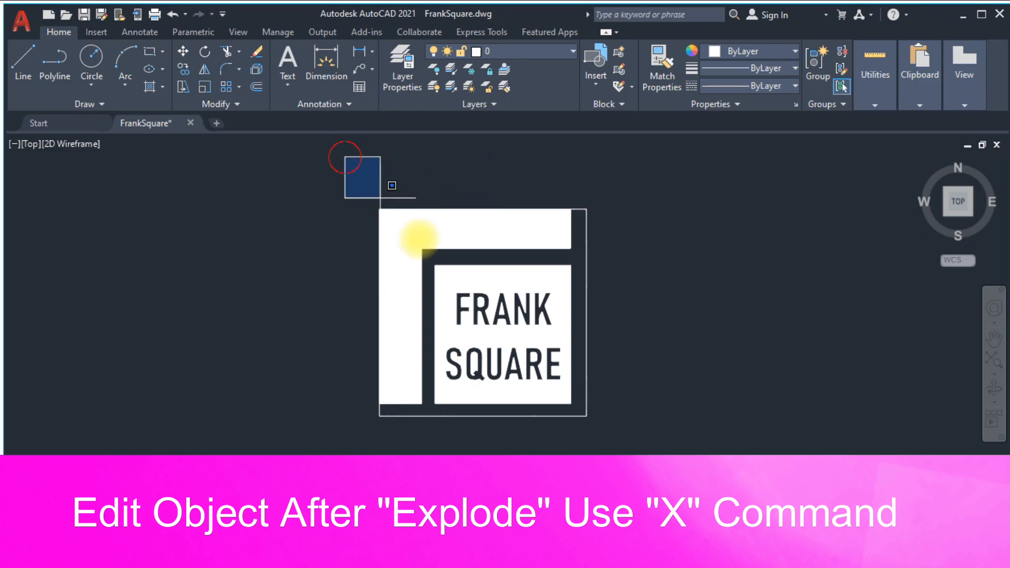
click(653, 457)
right_click(653, 456)
Change the colour of the L-shaped band's outline and the outer frame to dark red
click(432, 208)
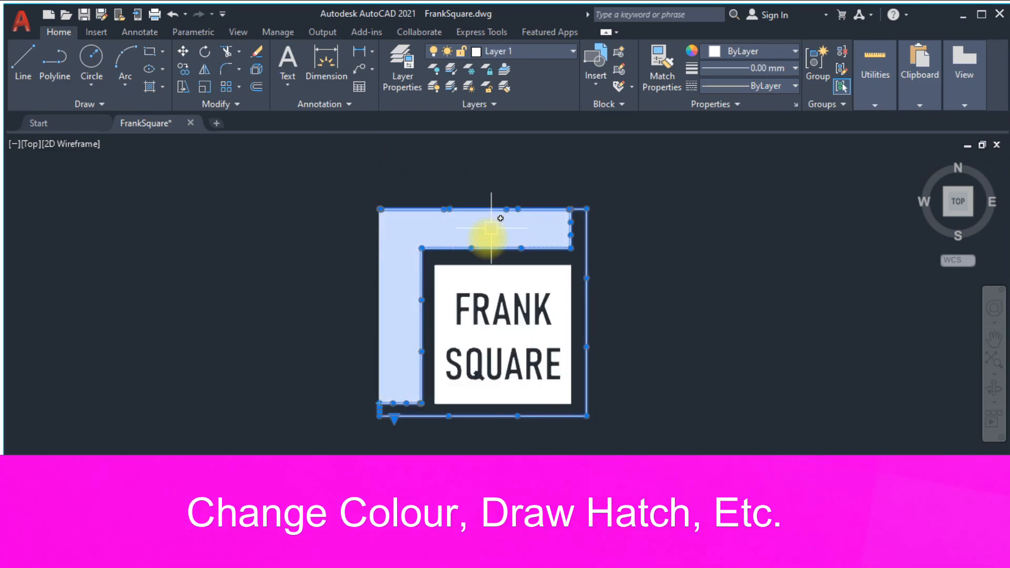
click(786, 54)
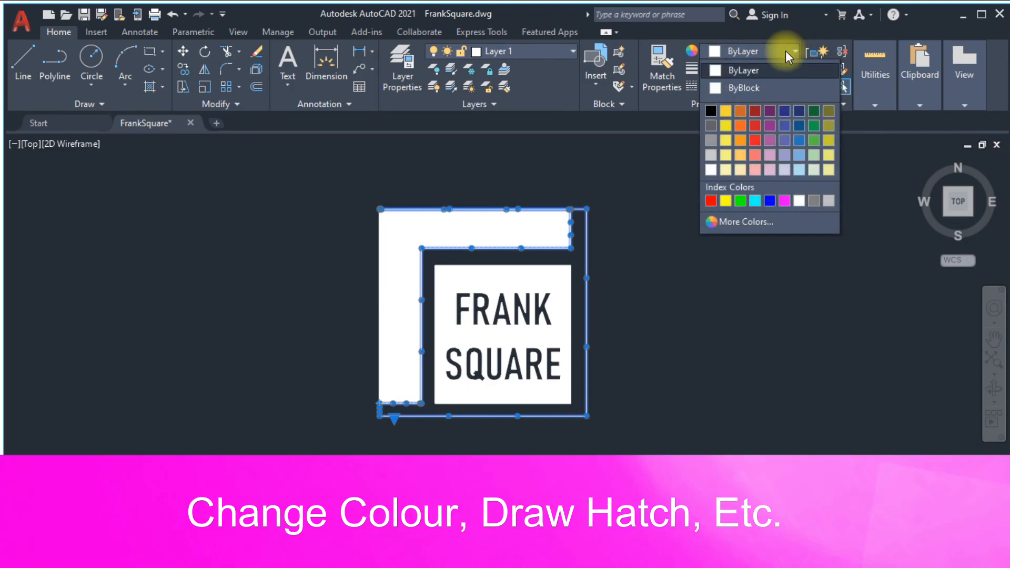
click(754, 110)
key(Escape)
Set the L-shaped band's hatch colour to orange 242,103,34
click(496, 234)
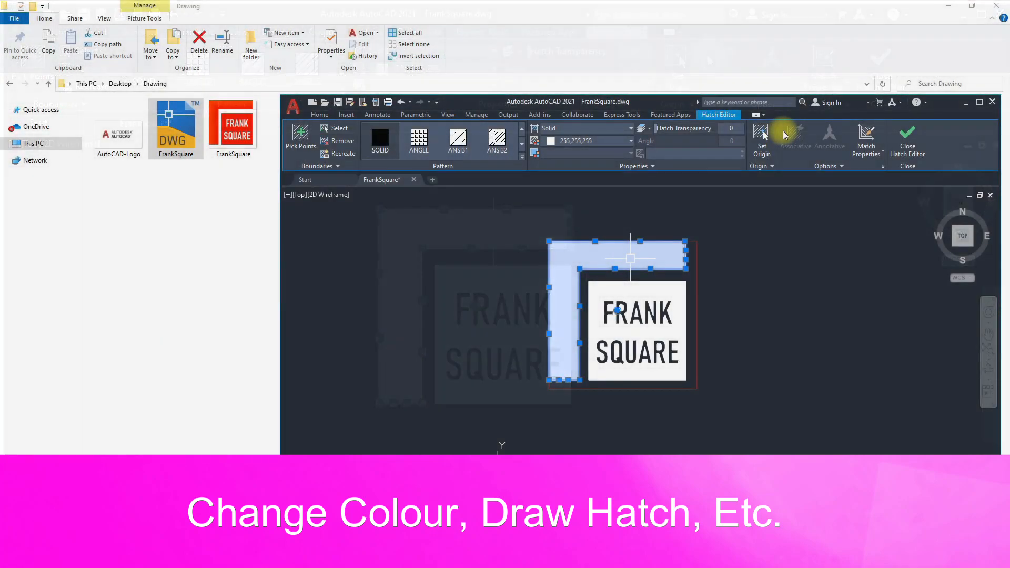
click(577, 141)
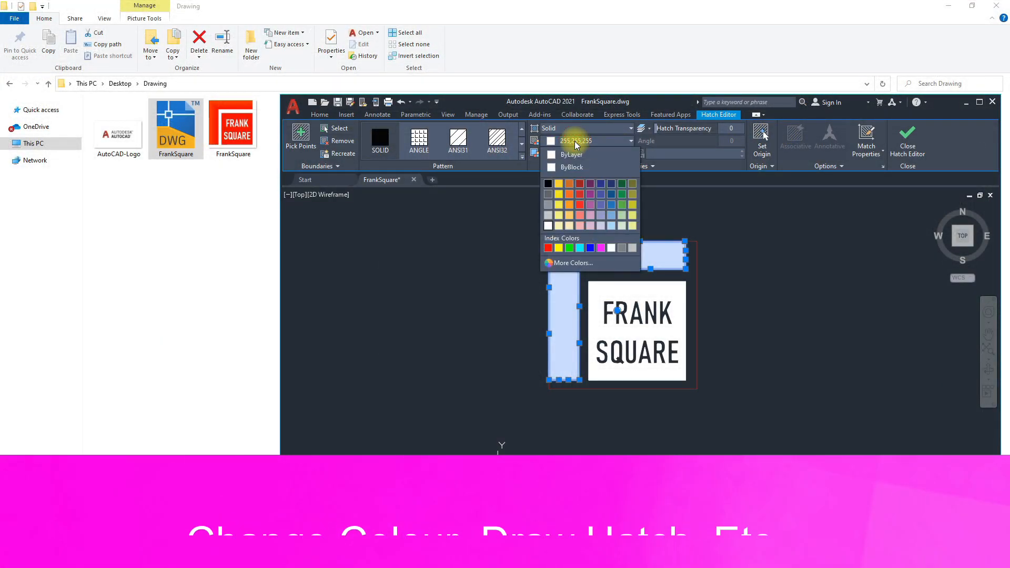
click(569, 205)
key(Escape)
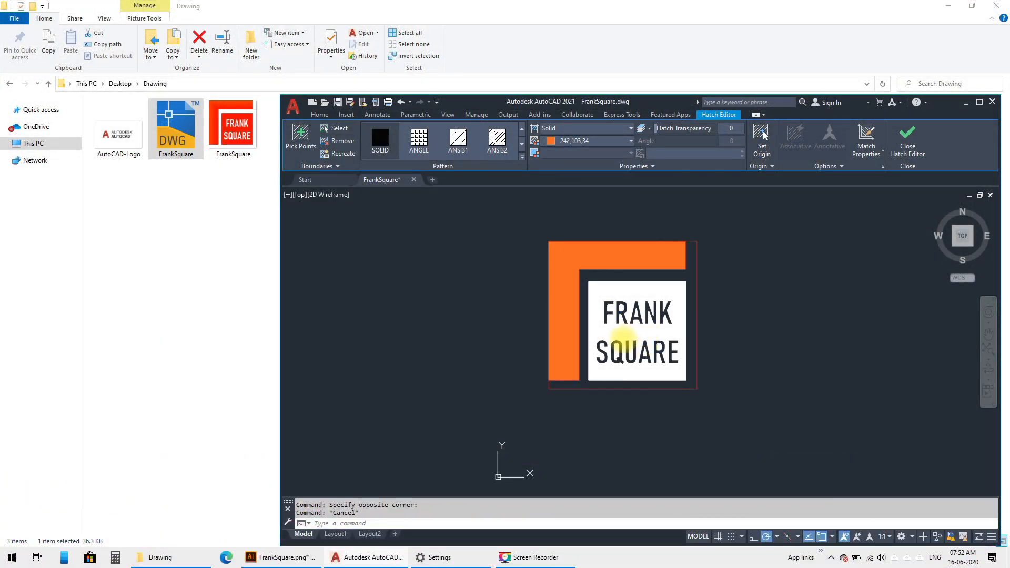
key(Escape)
Set the hatch colour of the square around the FRANK SQUARE lettering to yellow 244,238,81 and clear the selection
click(595, 370)
click(583, 142)
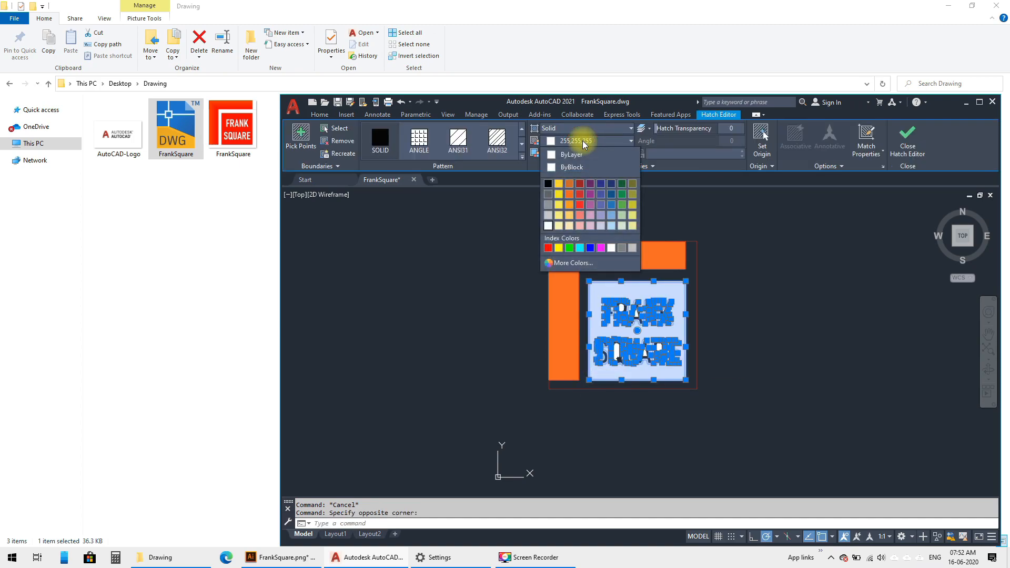
click(561, 205)
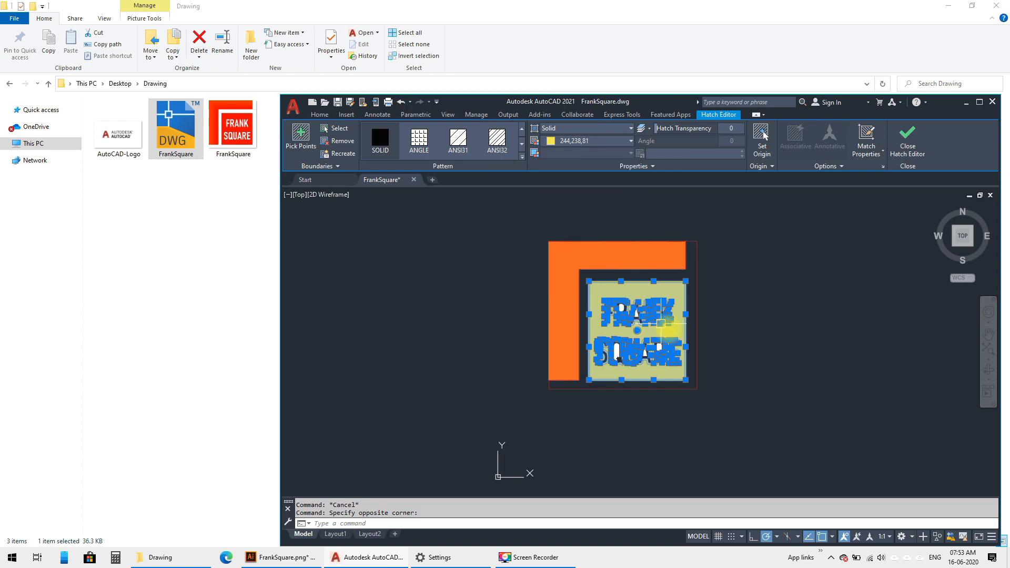
key(Escape)
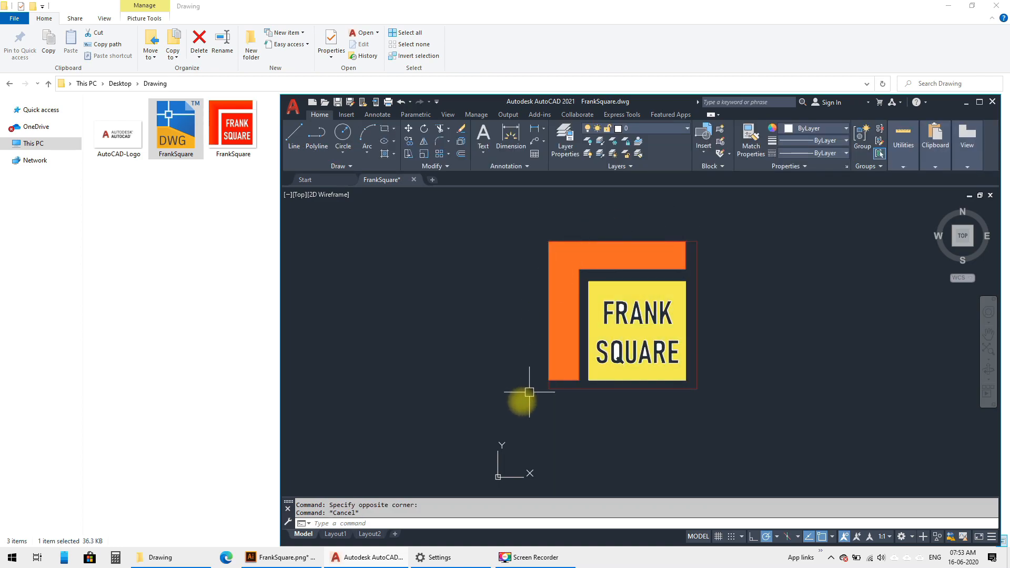
click(519, 405)
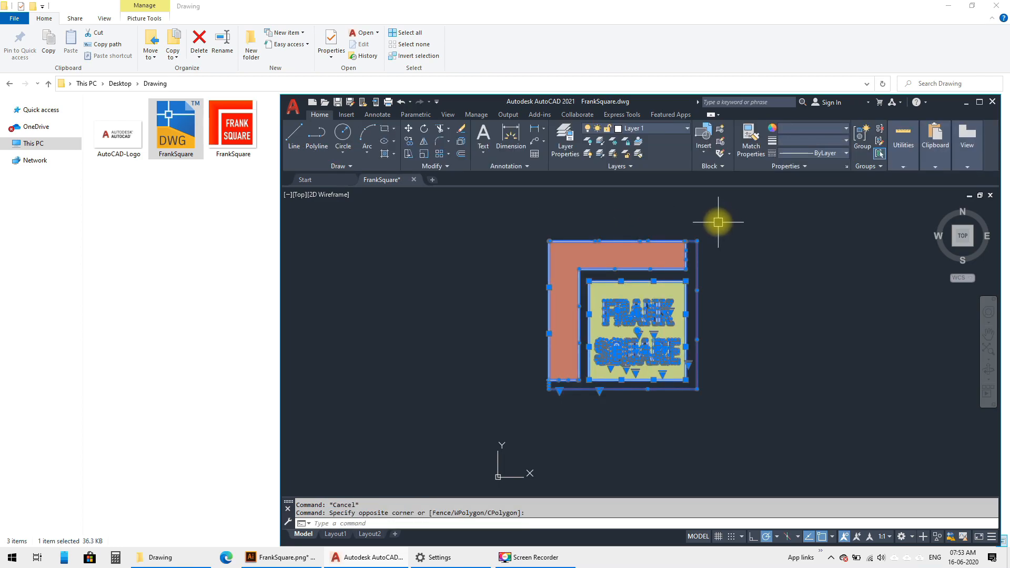
key(Escape)
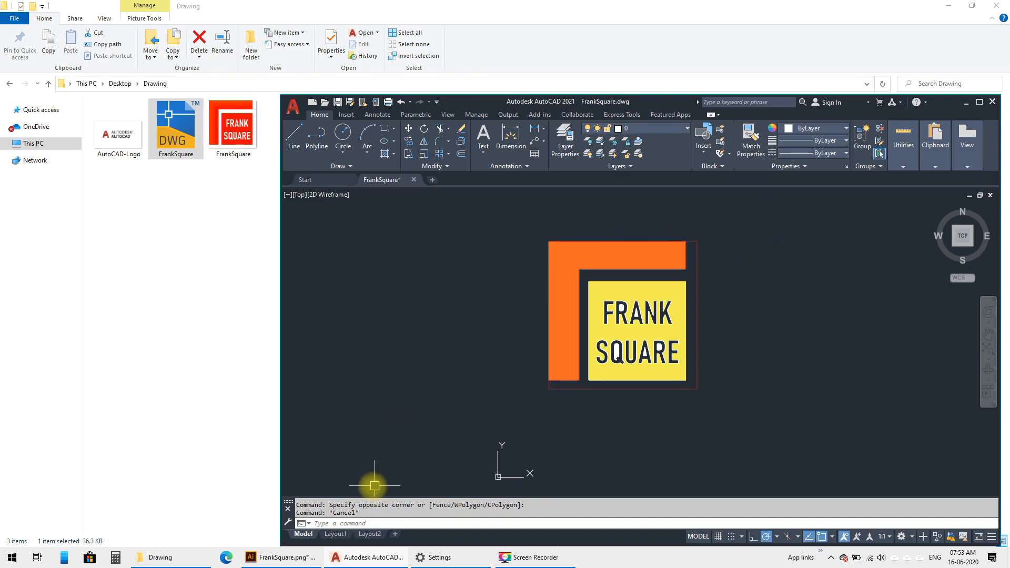
Switch to Illustrator and open the AutoCAD-Logo.png image
click(302, 557)
click(331, 99)
click(344, 139)
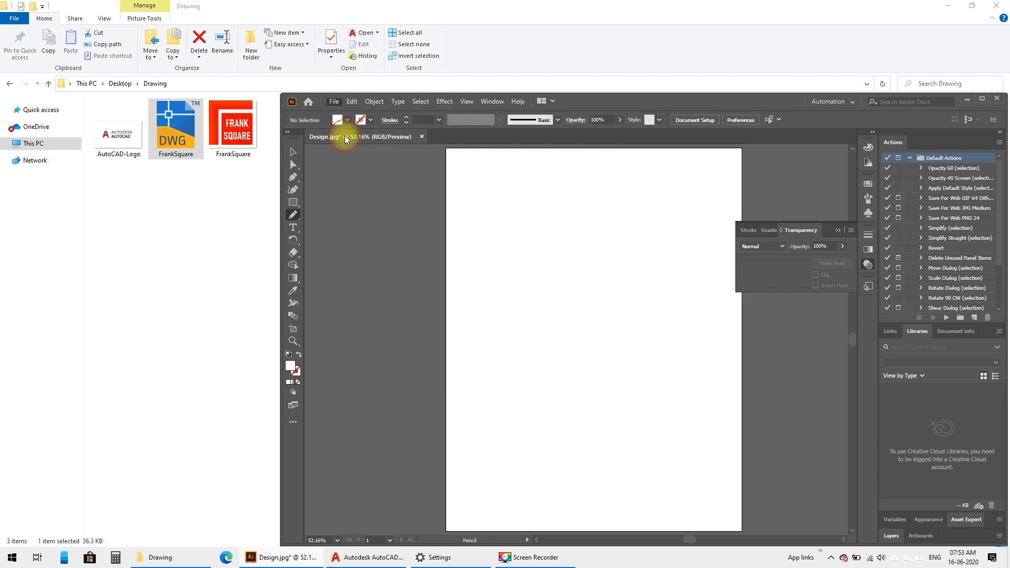
double_click(404, 181)
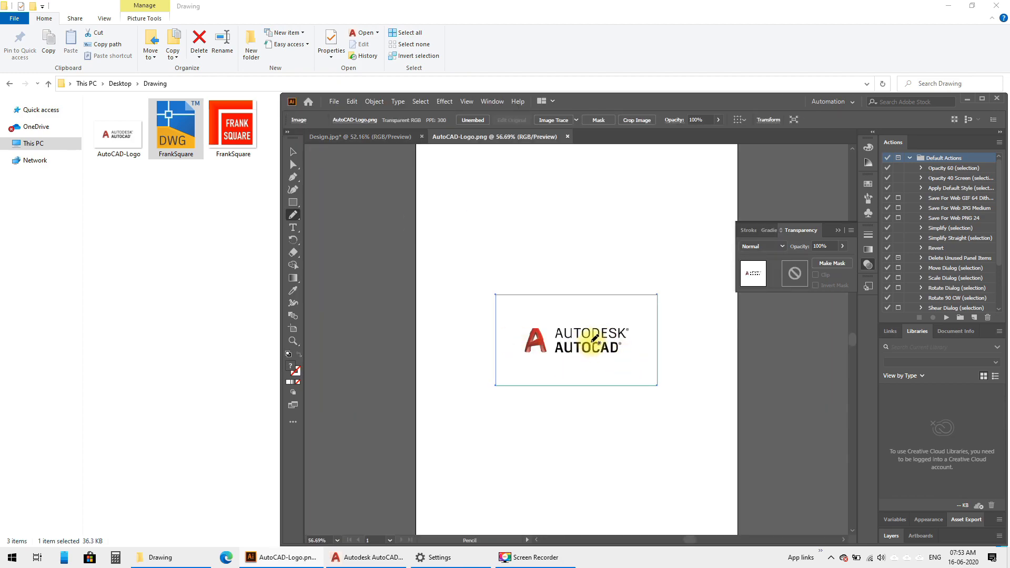
Trace the Autodesk AutoCAD logo image into black-and-white vector artwork with Image Trace's default preset
right_click(583, 327)
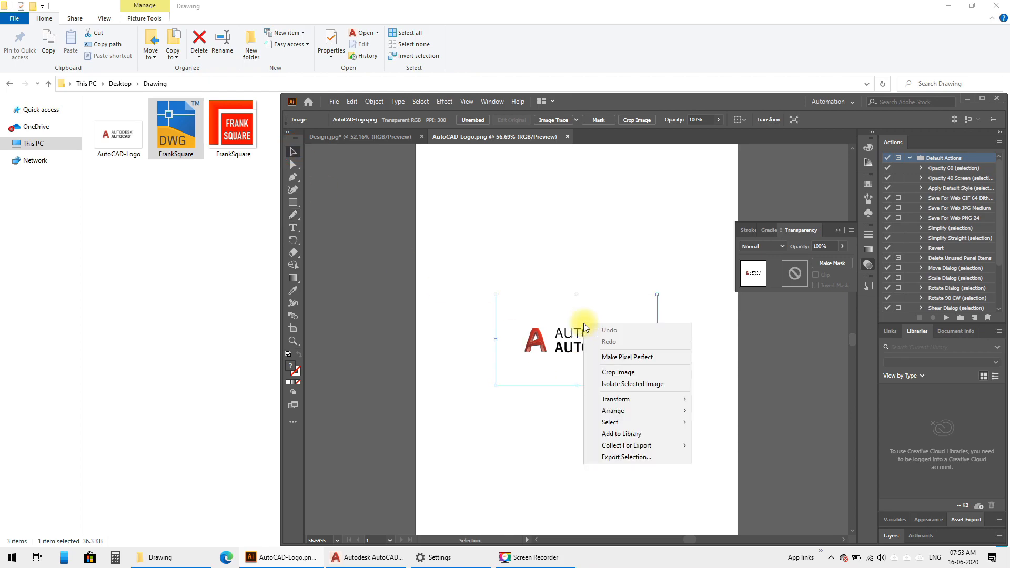
mouse_move(647, 419)
click(722, 420)
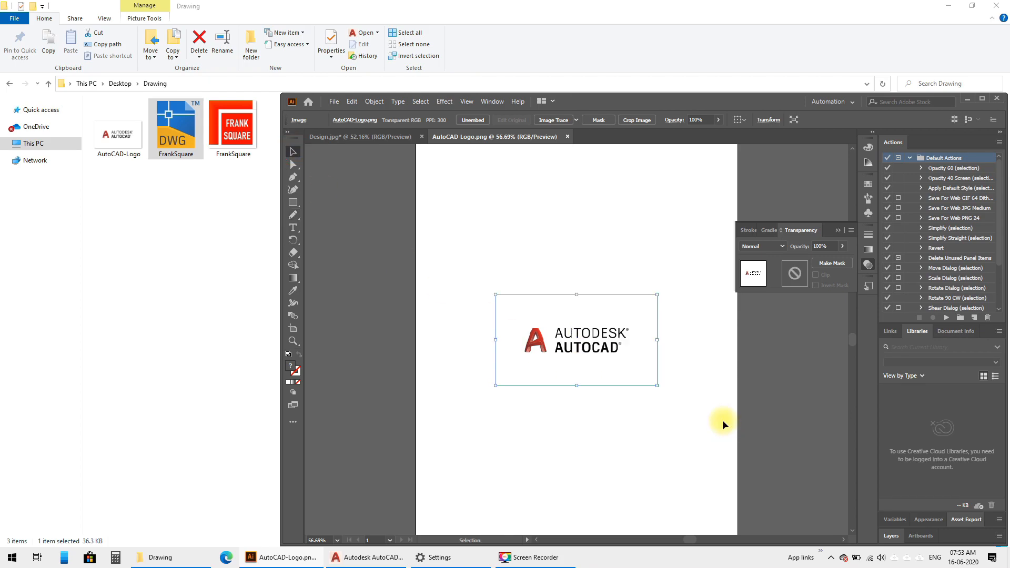
click(548, 120)
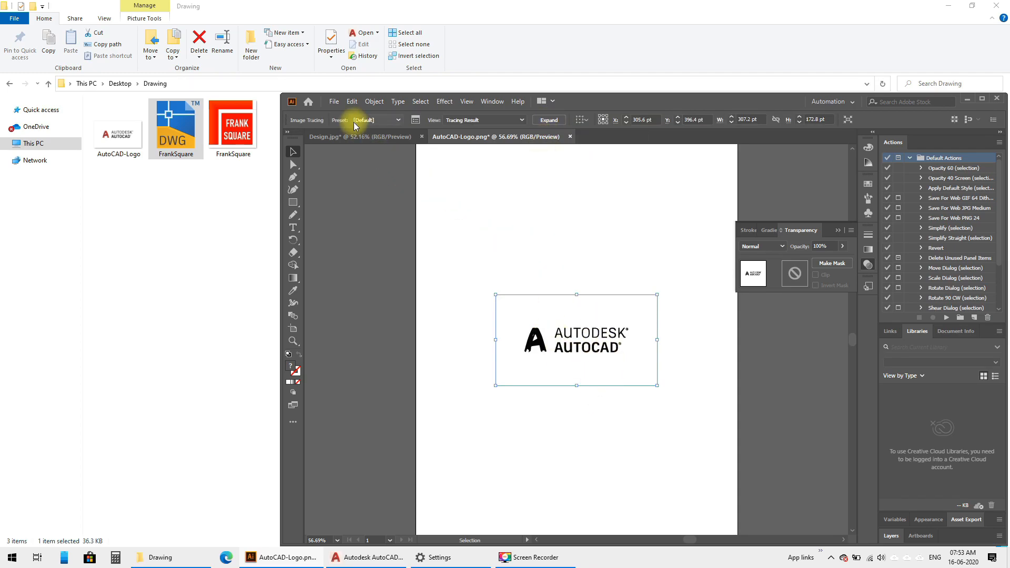
Export the traced artwork to the Drawing folder as the AutoCAD drawing AutoCAD-Logo.dwg, accepting the preset export options
click(334, 102)
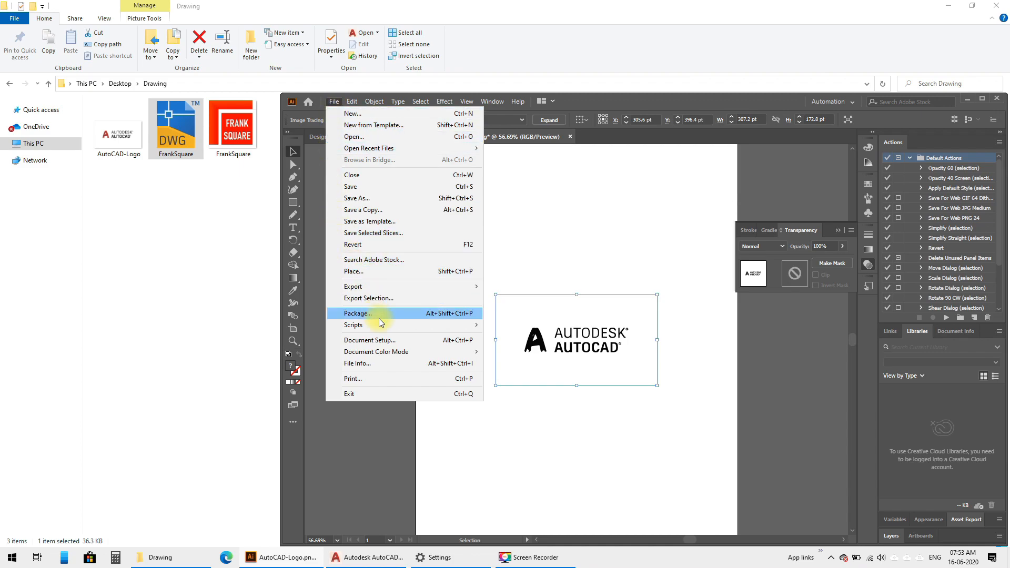
mouse_move(477, 287)
click(518, 298)
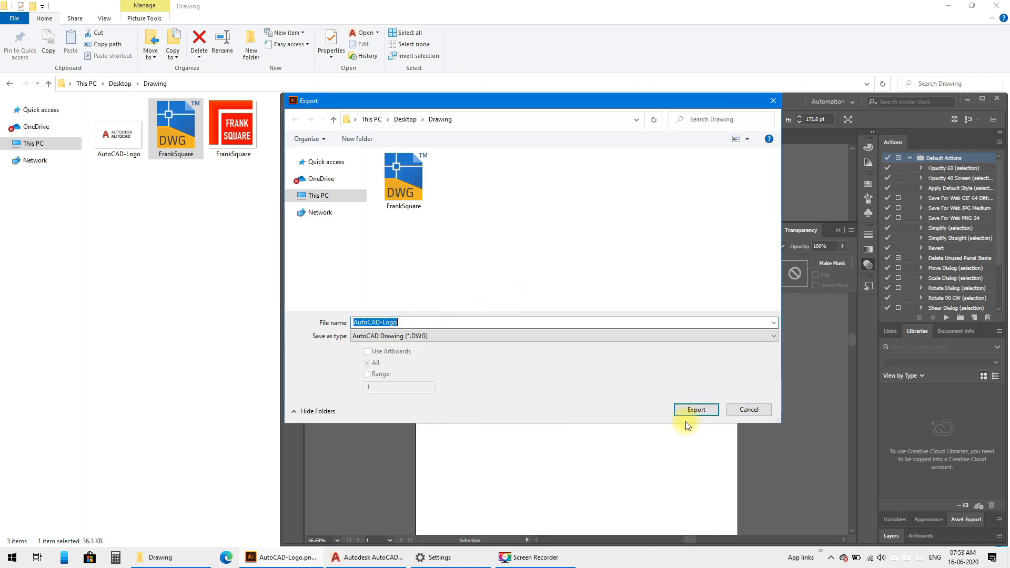
click(692, 410)
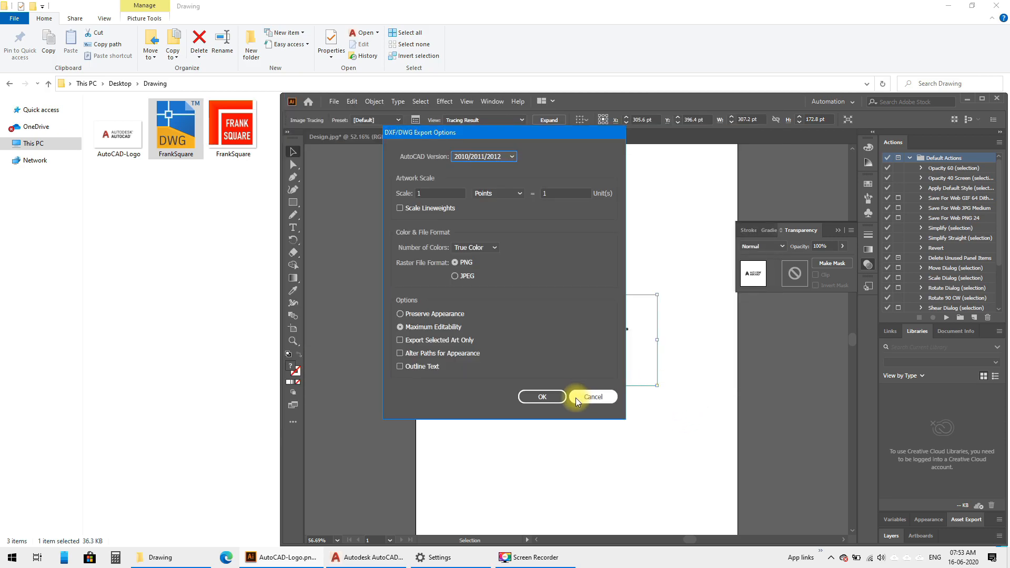
click(542, 396)
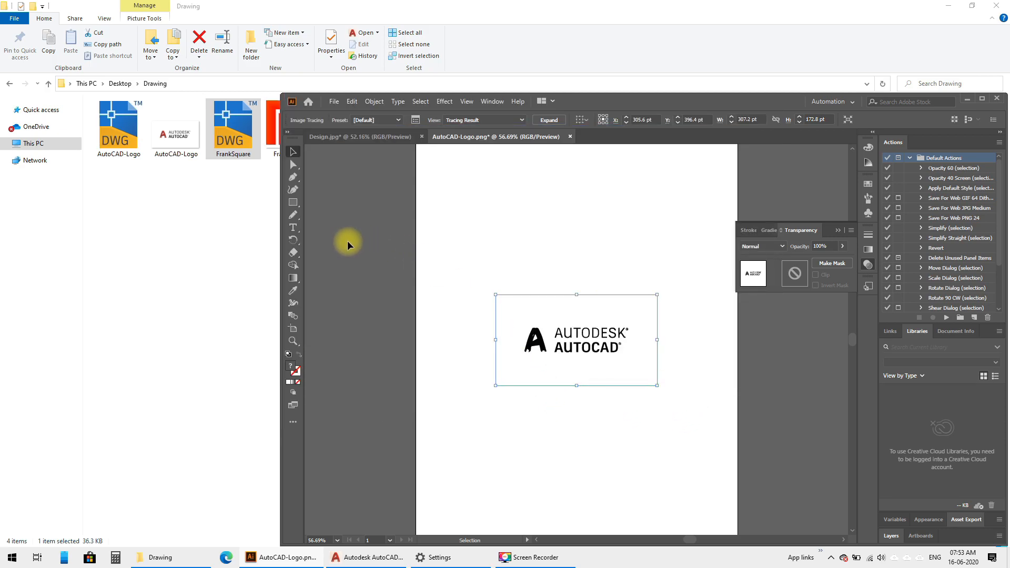
Switch to AutoCAD and open the drawing AutoCAD-Logo.dwg from the Drawing folder on the Desktop
click(209, 230)
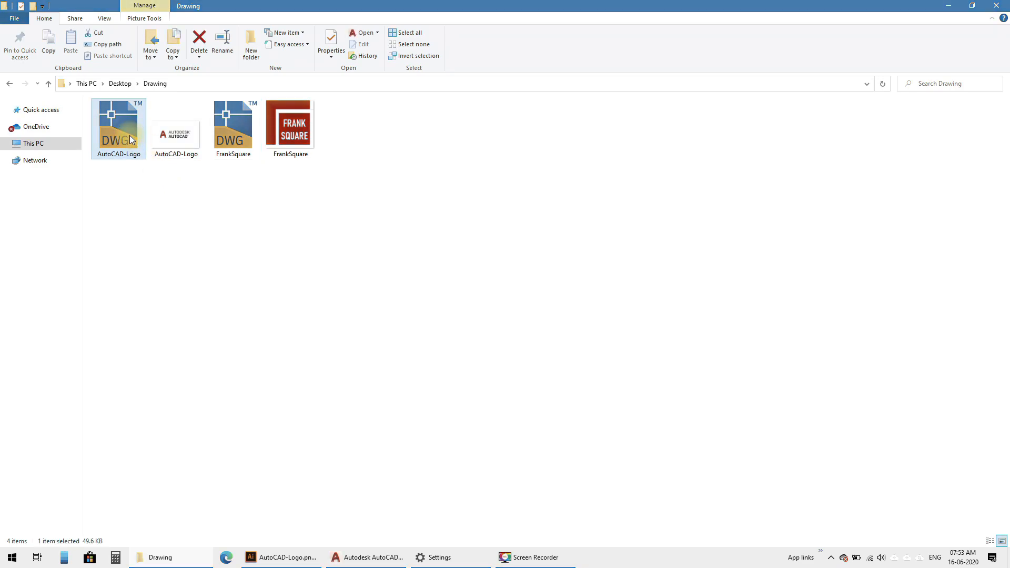
click(368, 557)
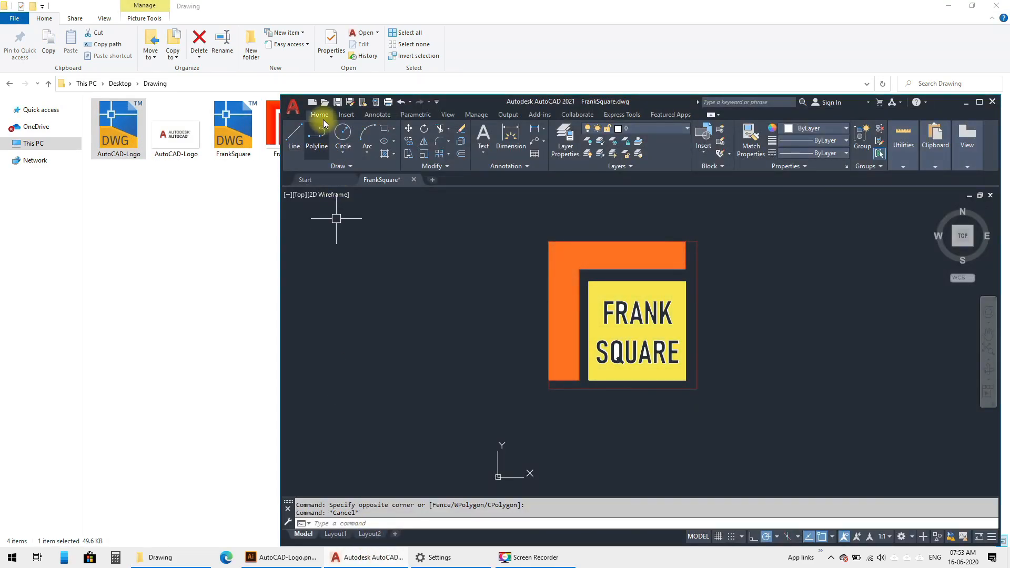
key(ctrl+o)
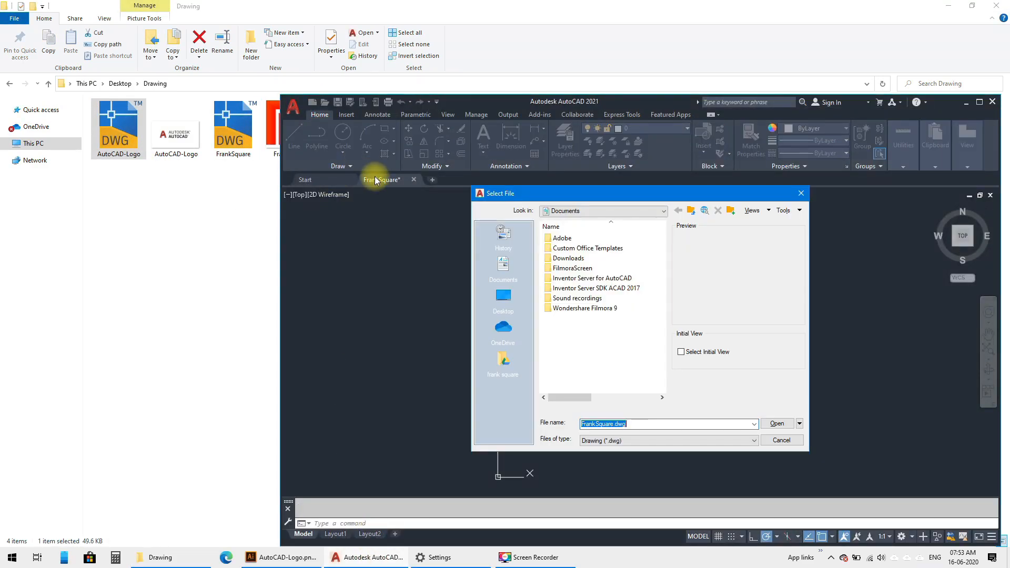
click(508, 305)
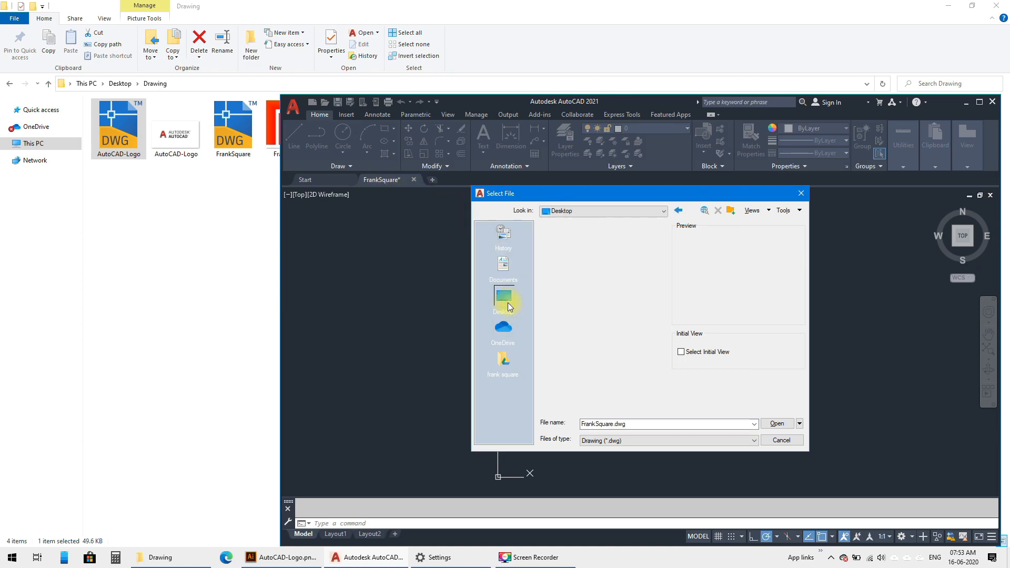
double_click(565, 300)
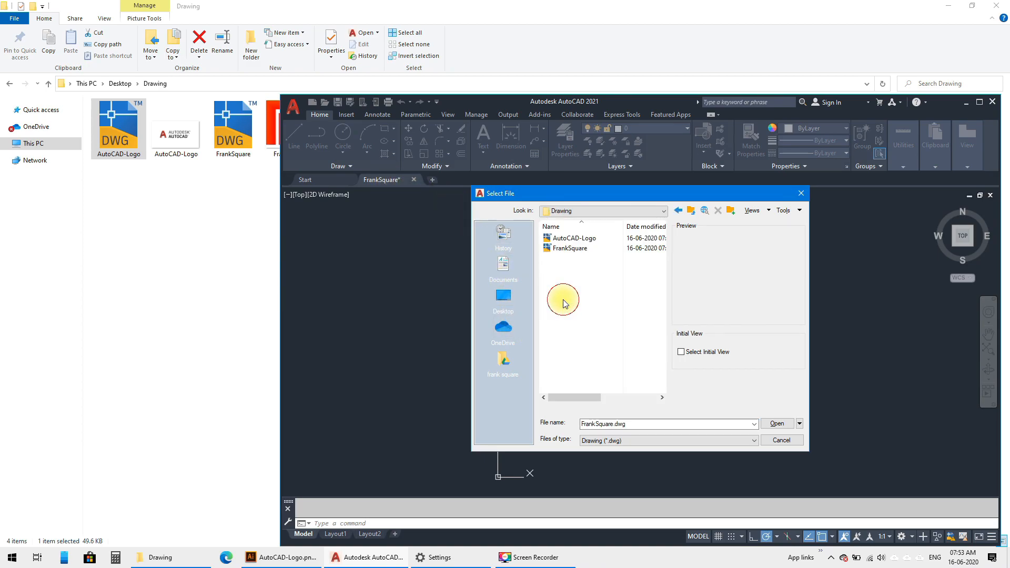
click(568, 248)
click(574, 238)
click(778, 424)
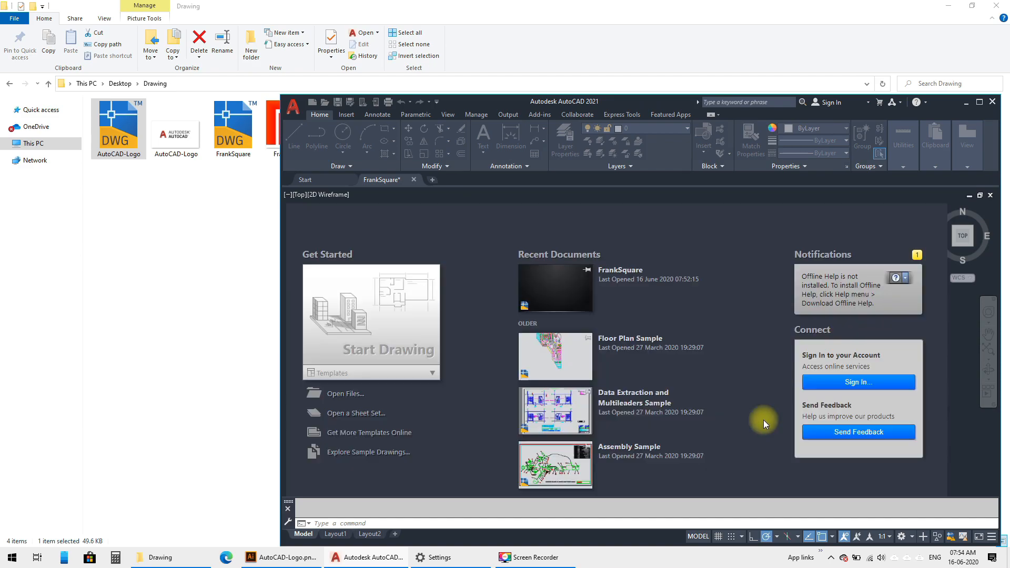
click(487, 268)
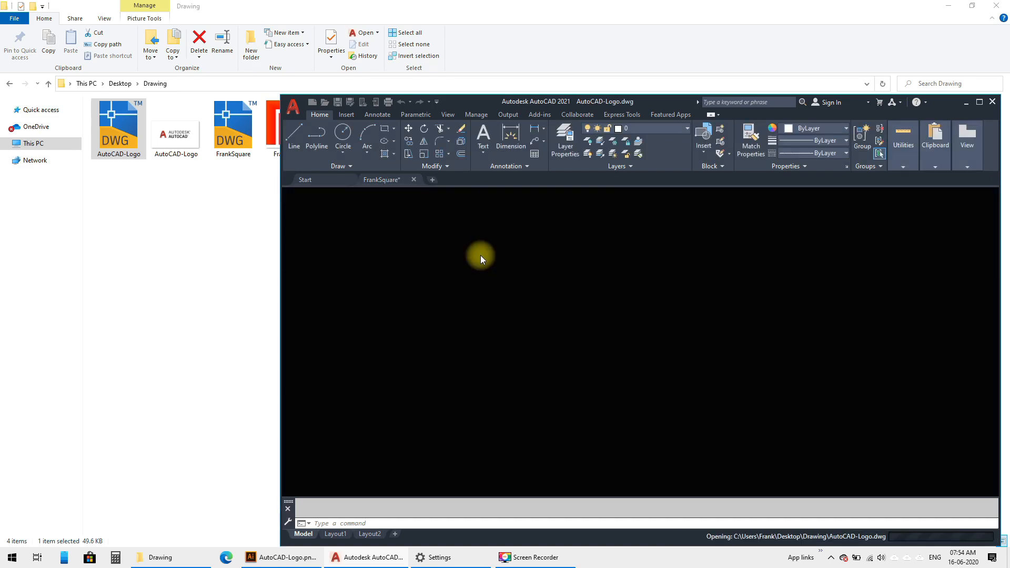
Display the object properties, select the imported logo to check its object type, and clear the selection
scroll(361, 342, up, 2)
scroll(372, 350, down, 2)
scroll(354, 354, up, 6)
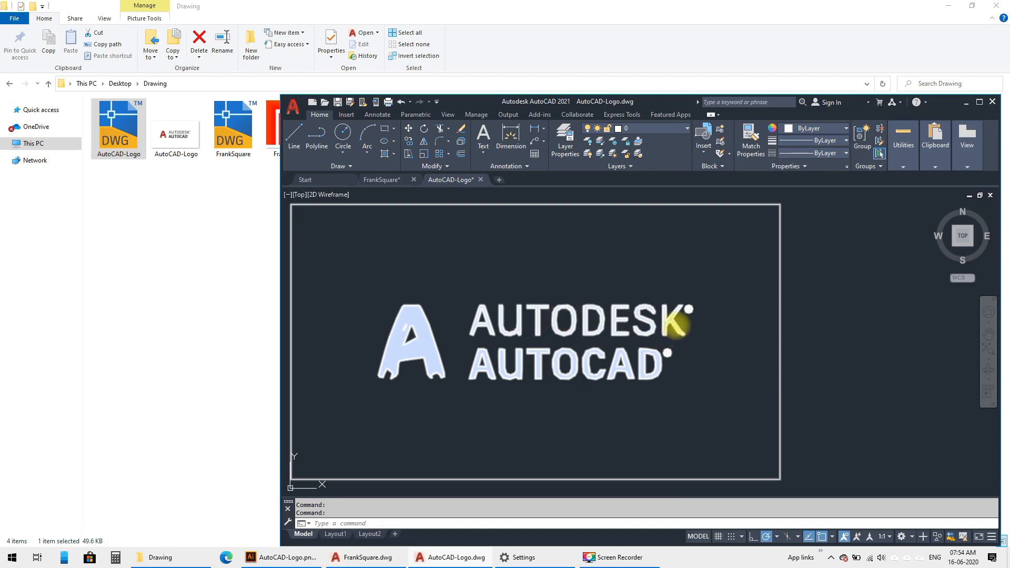
text(CH)
key(Return)
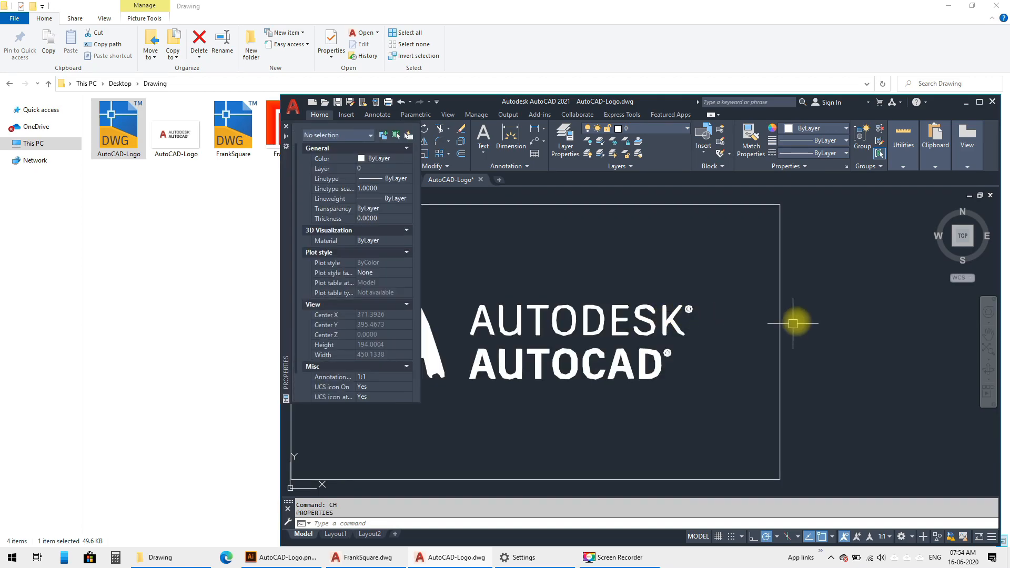
click(800, 299)
click(749, 317)
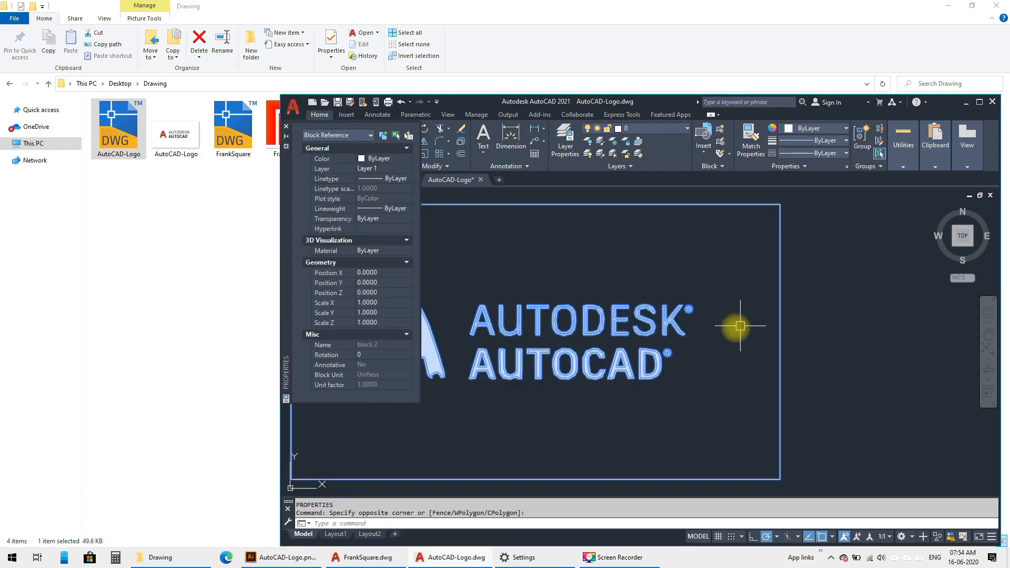
key(Escape)
key(Escape)
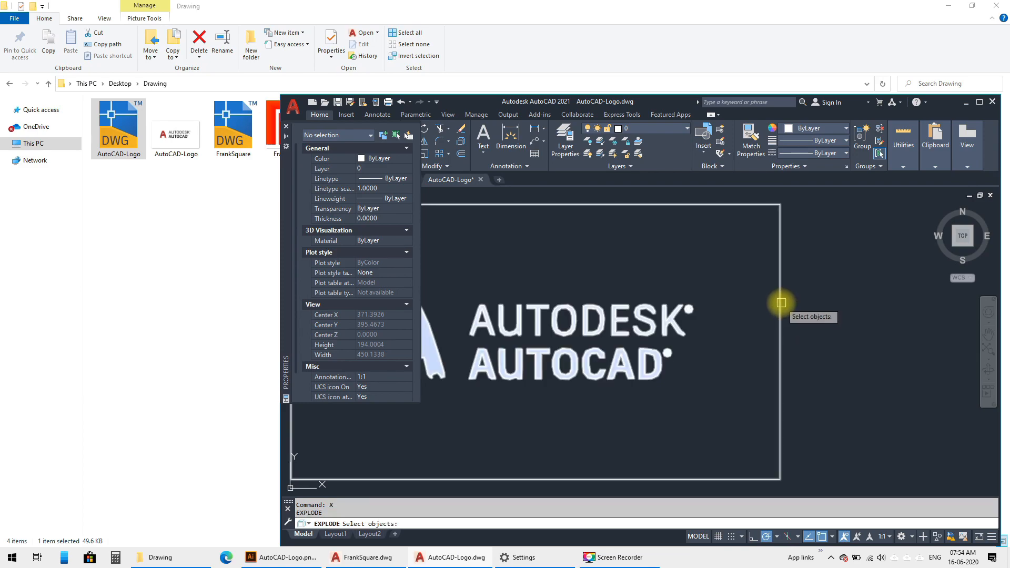
Explode the logo's nested block references down to separate objects, checking the object type between explosions
click(779, 315)
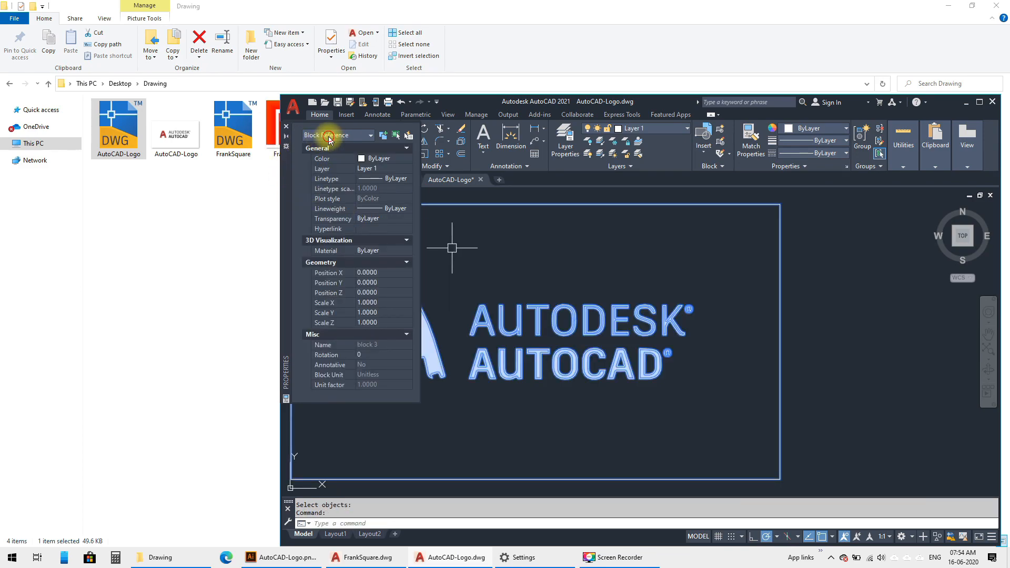
key(Escape)
key(Escape)
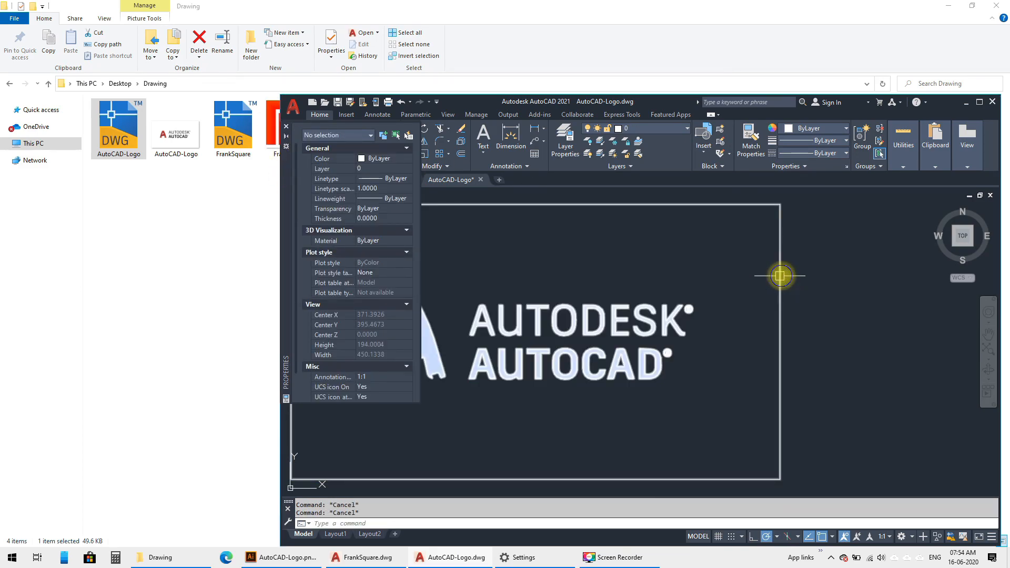
click(780, 276)
key(Escape)
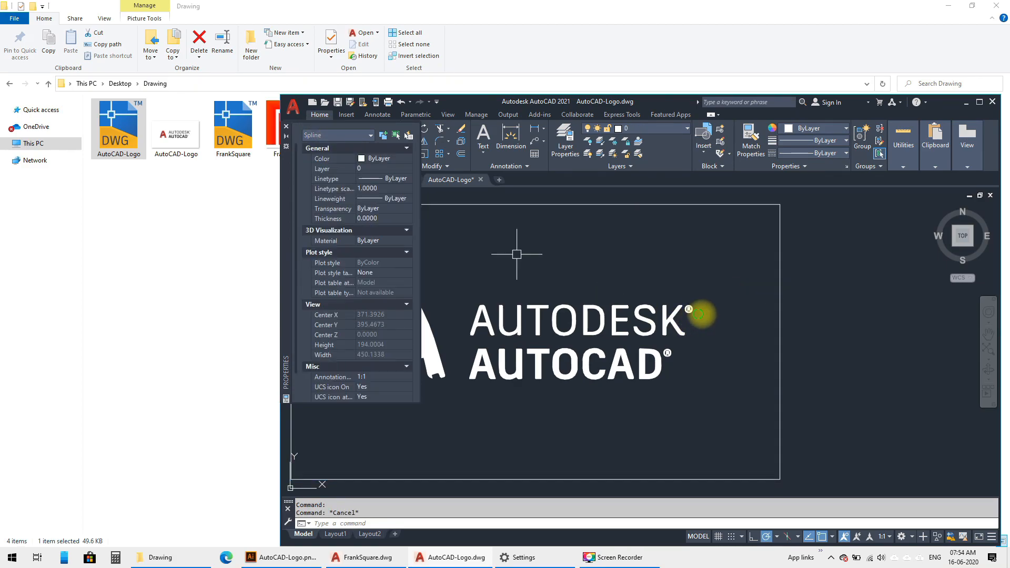
Recolour the first letter A of the AUTODESK lettering golden yellow and clear the selection
middle_drag(694, 311, 817, 285)
click(572, 252)
click(618, 314)
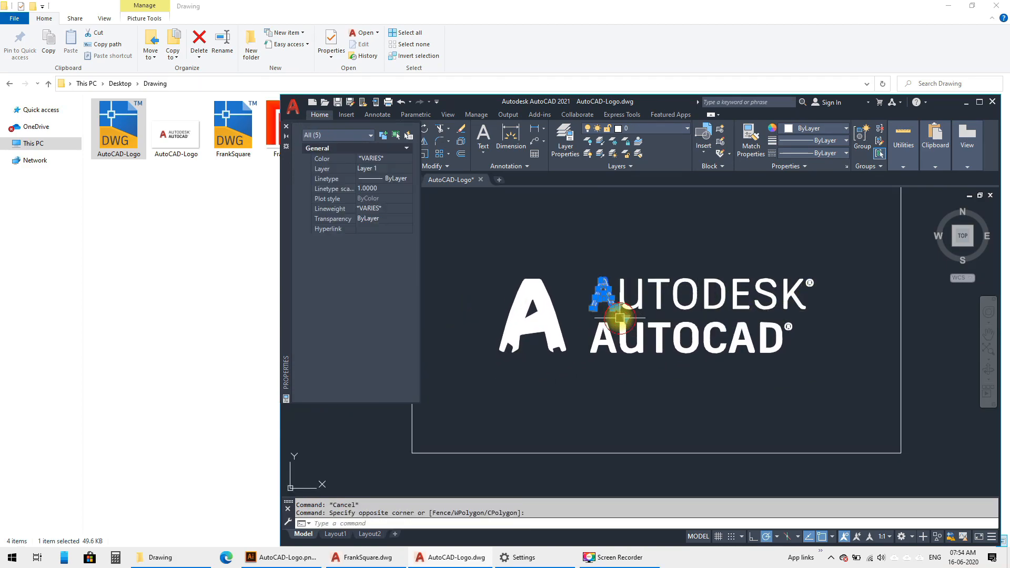
click(803, 131)
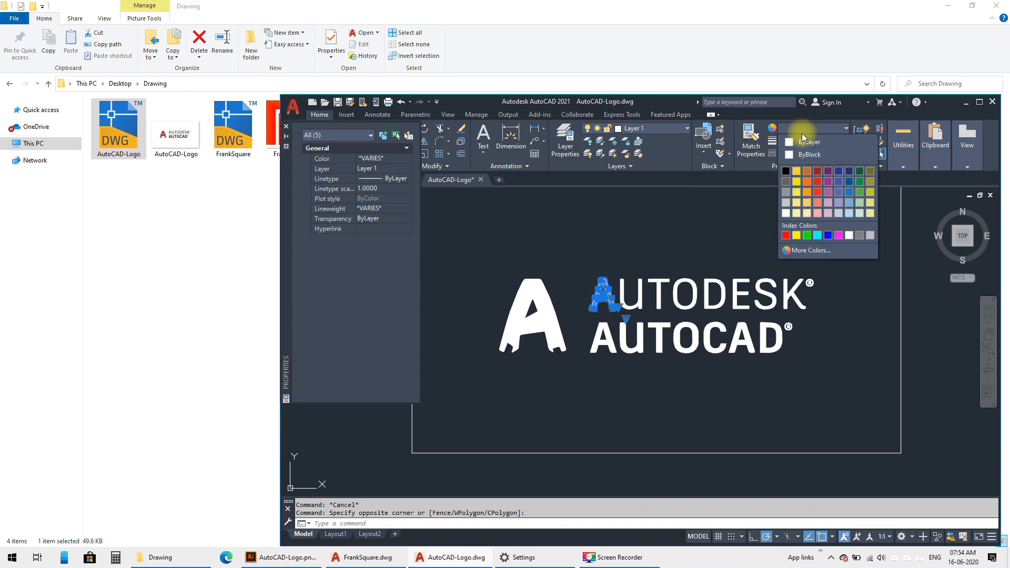
click(797, 171)
key(Escape)
Set the colour of the letter U in the AUTODESK lettering to red 205,32,39 and clear the selection
click(613, 258)
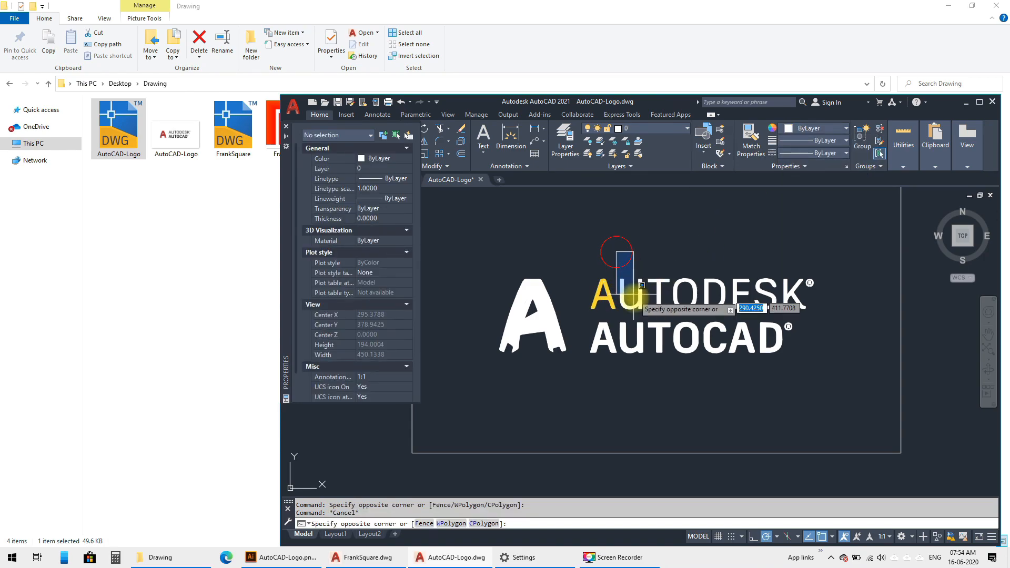
click(648, 321)
click(814, 128)
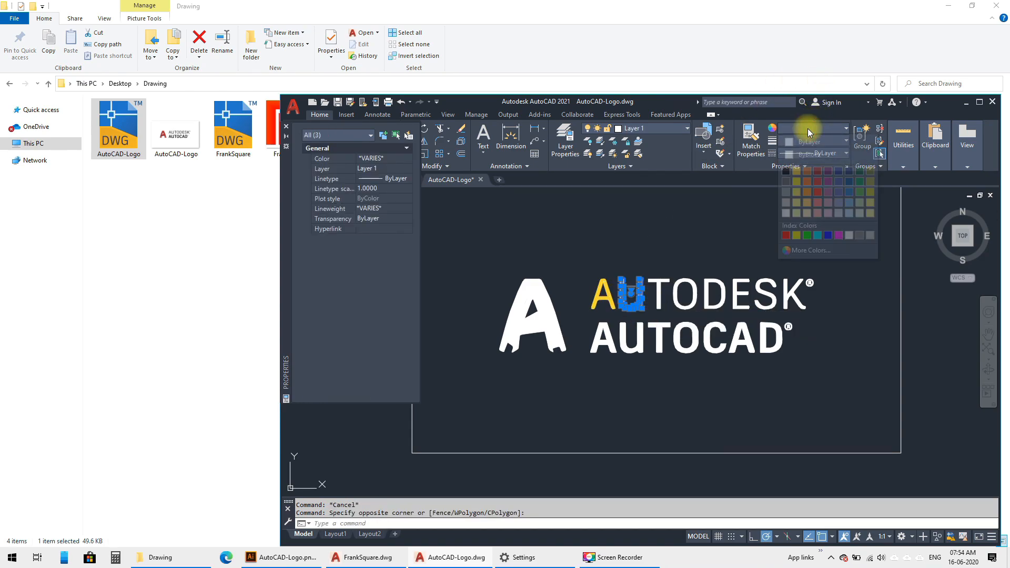
click(816, 182)
key(Escape)
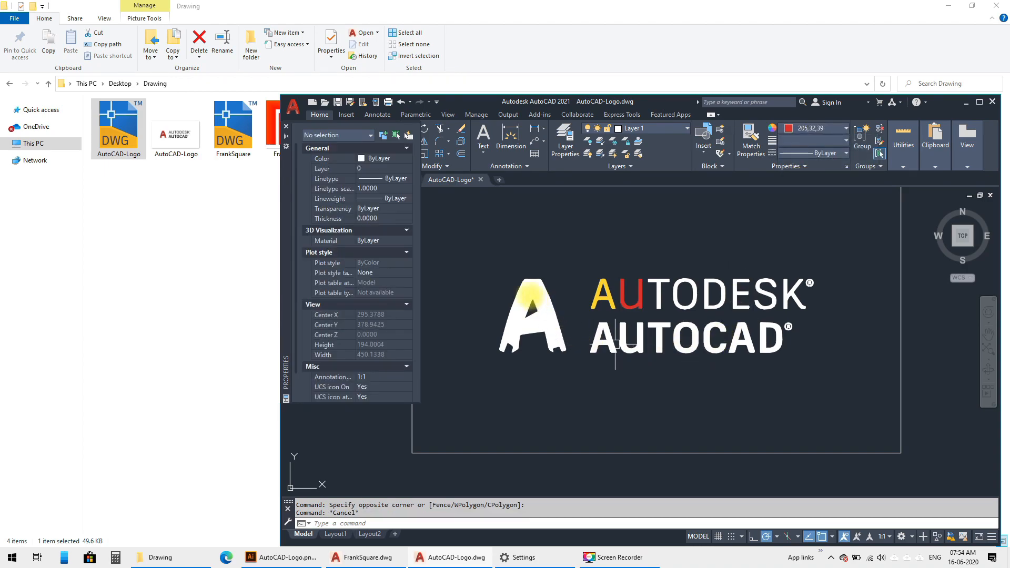
Set the colour of the large A symbol beside the lettering to Blue and clear the selection
click(482, 216)
click(578, 380)
click(804, 129)
click(830, 236)
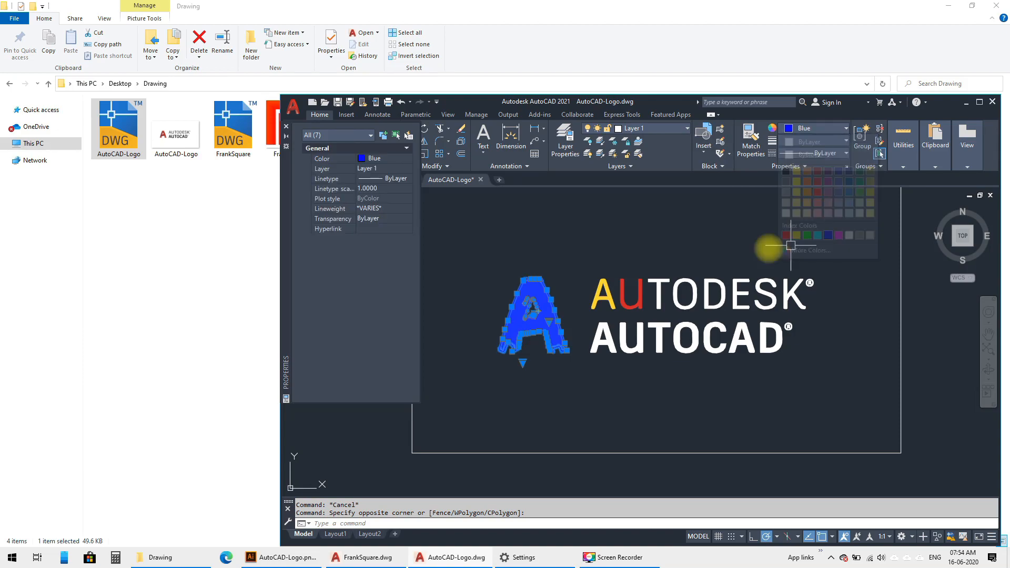
key(Escape)
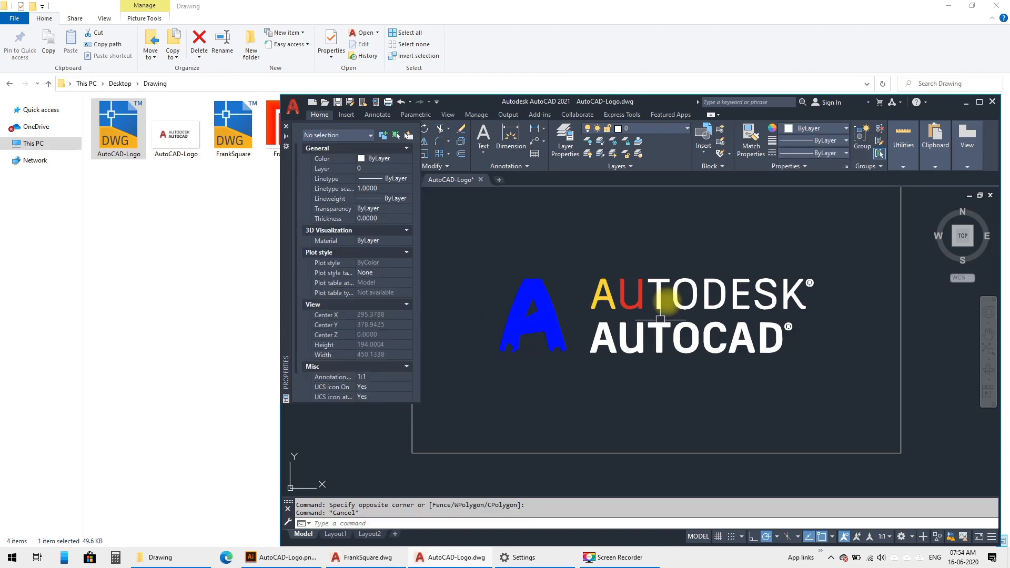
Erase the A symbol and all the lettering inside the rectangular frame, and undo the erasure
click(468, 235)
click(832, 398)
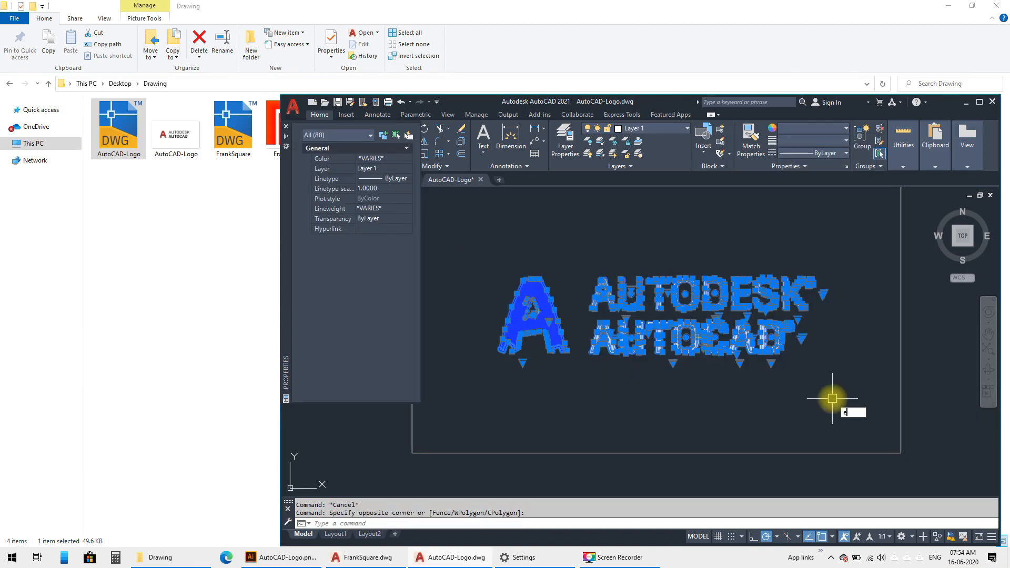
text(e)
key(Return)
key(ctrl+z)
scroll(754, 275, down, 3)
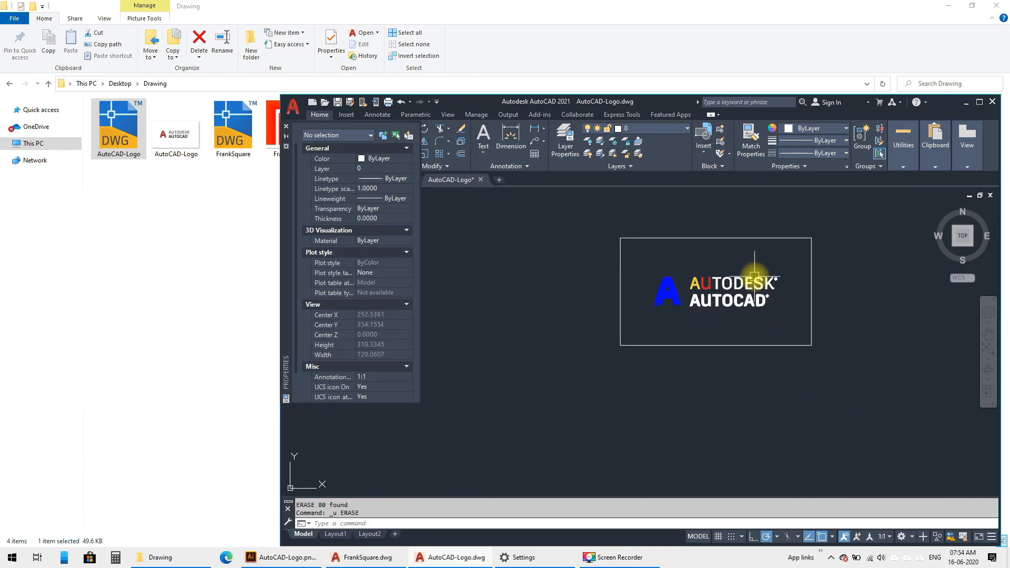